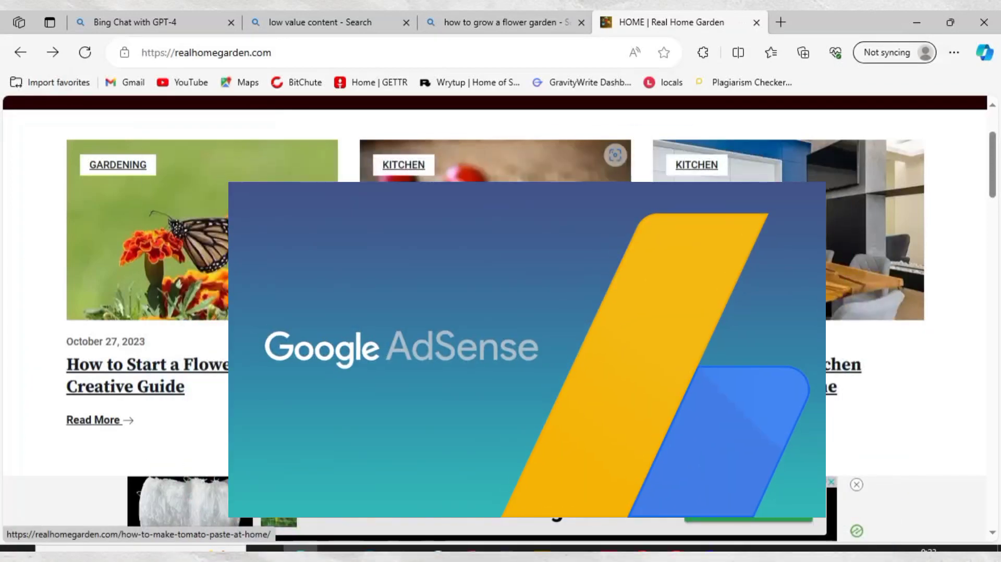
- Review the Real Home Garden homepage article cards, then switch to the 'low value content' Bing results
scroll(409, 291, down, 3)
scroll(409, 291, up, 3)
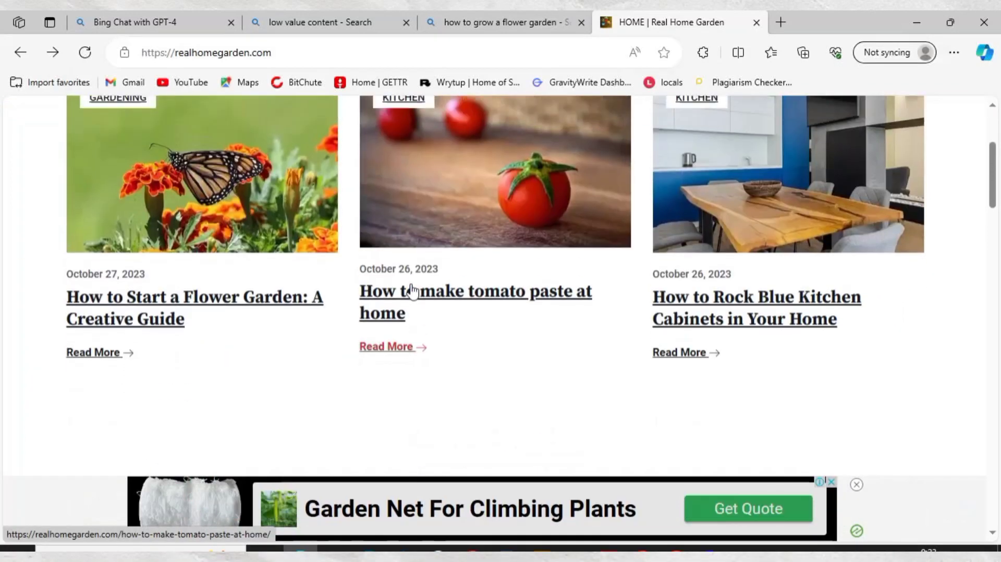
scroll(495, 292, up, 2)
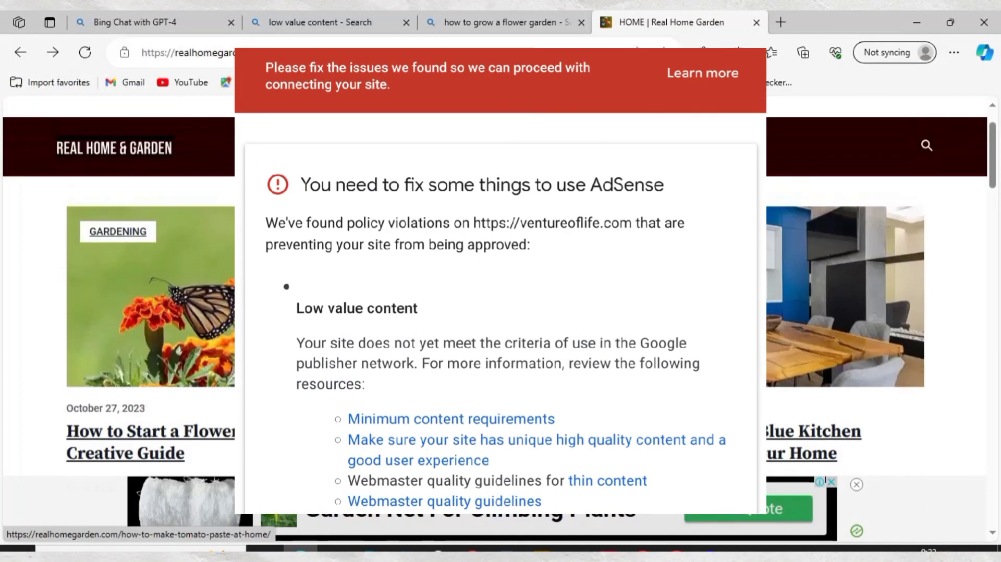
scroll(428, 293, down, 3)
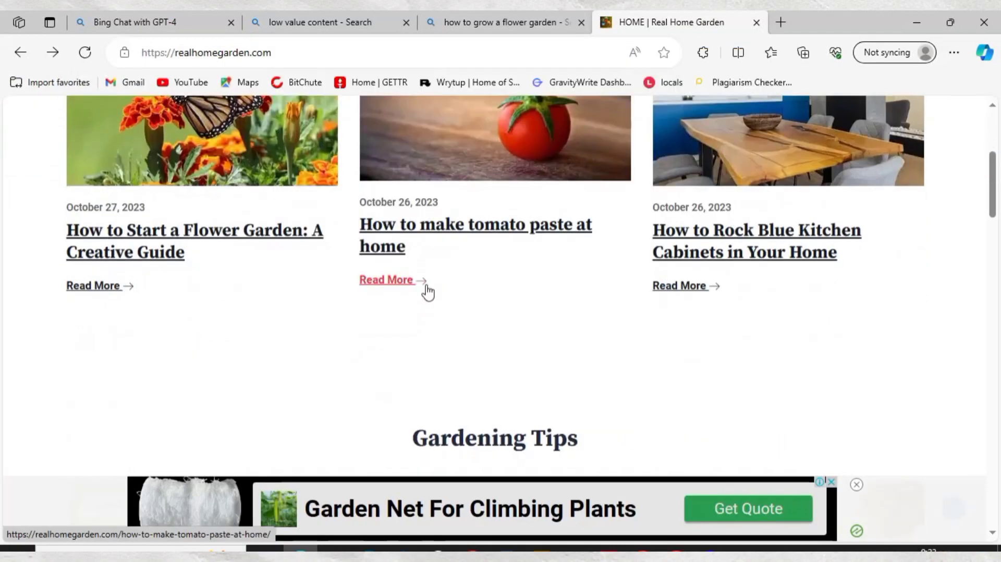
scroll(427, 293, down, 8)
scroll(427, 292, up, 4)
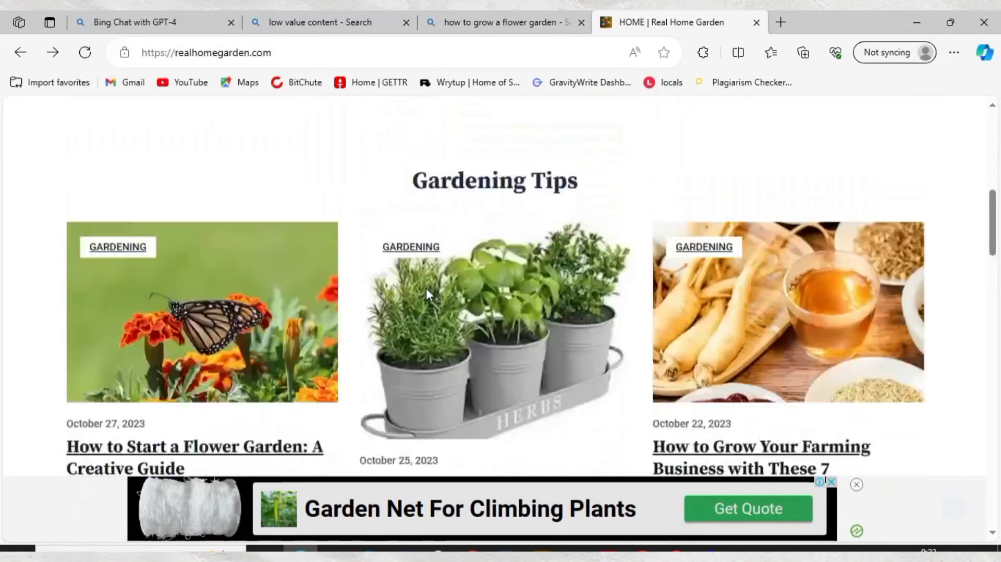
scroll(427, 293, up, 5)
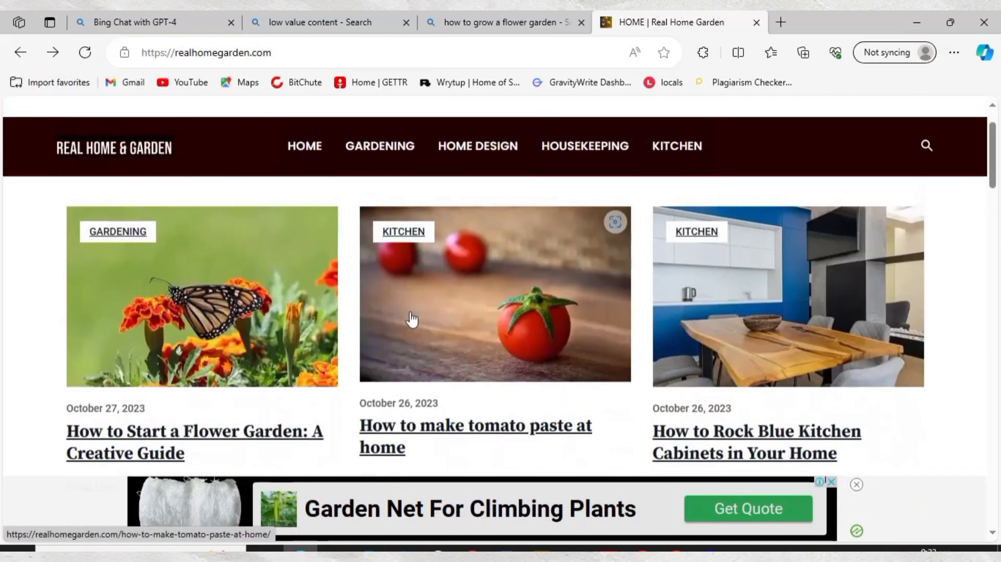
scroll(344, 319, down, 1)
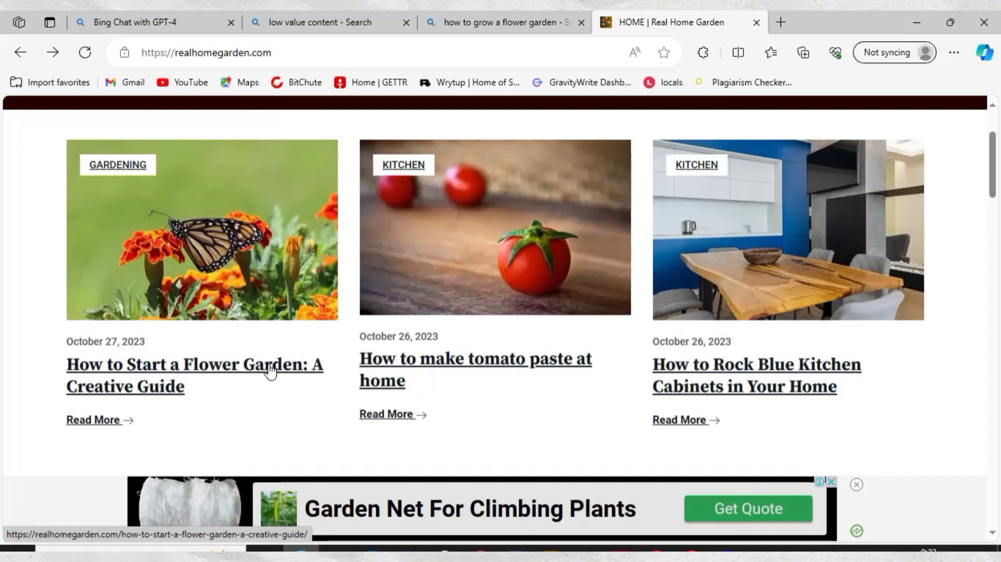
scroll(270, 371, up, 3)
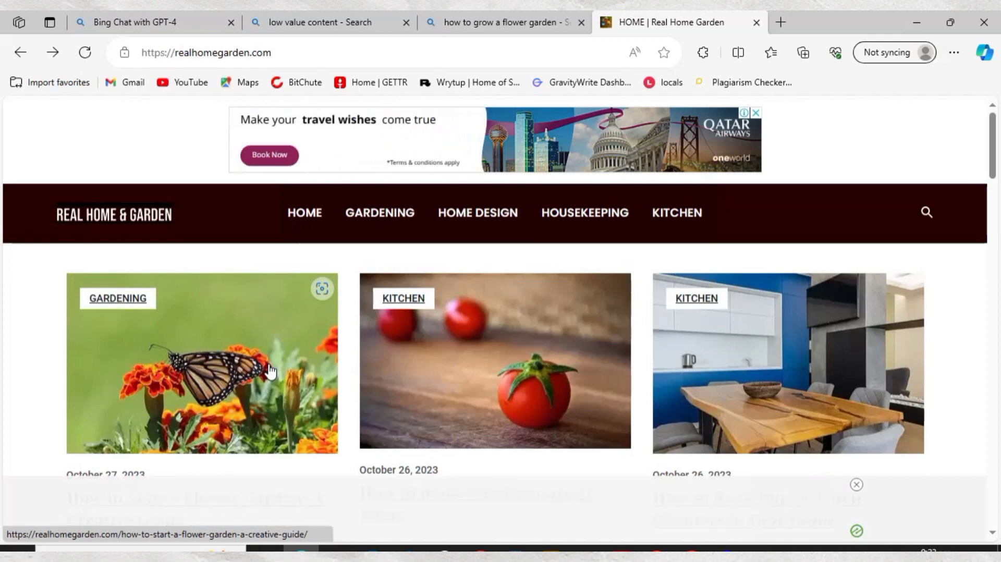
scroll(268, 372, down, 3)
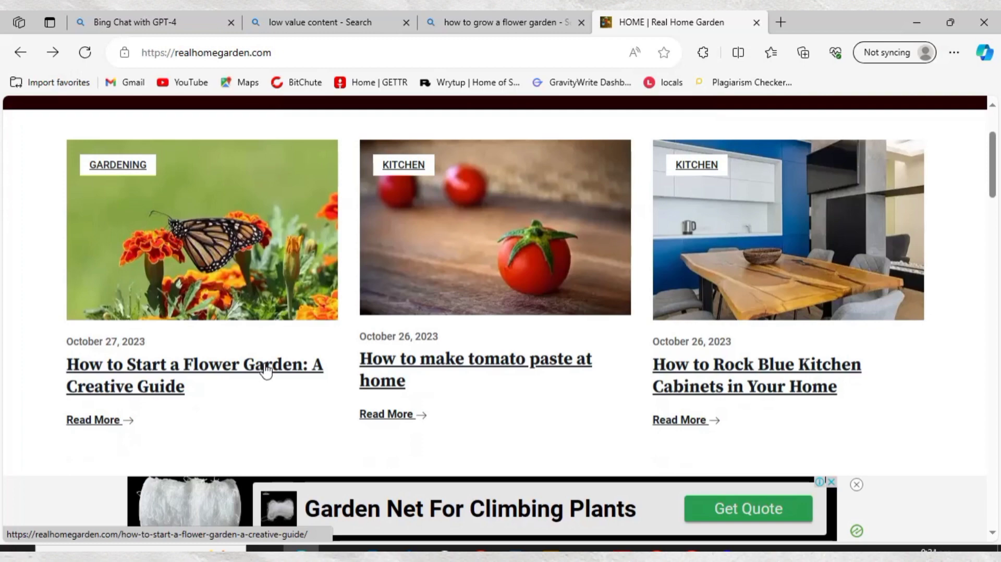
click(352, 23)
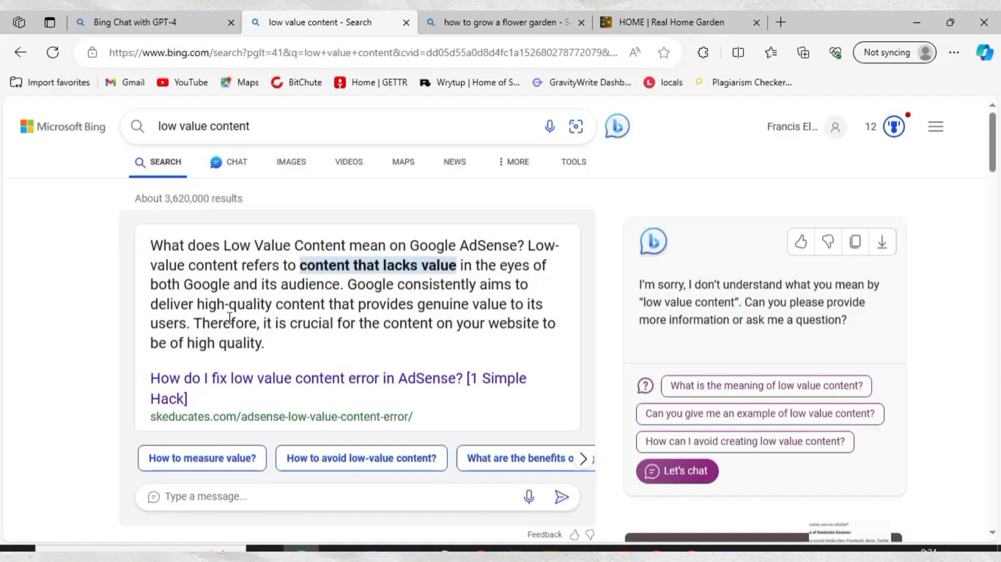
- Go back to the Real Home Garden homepage and open 'How to Start a Flower Garden: A Creative Guide'
click(667, 16)
scroll(234, 353, down, 3)
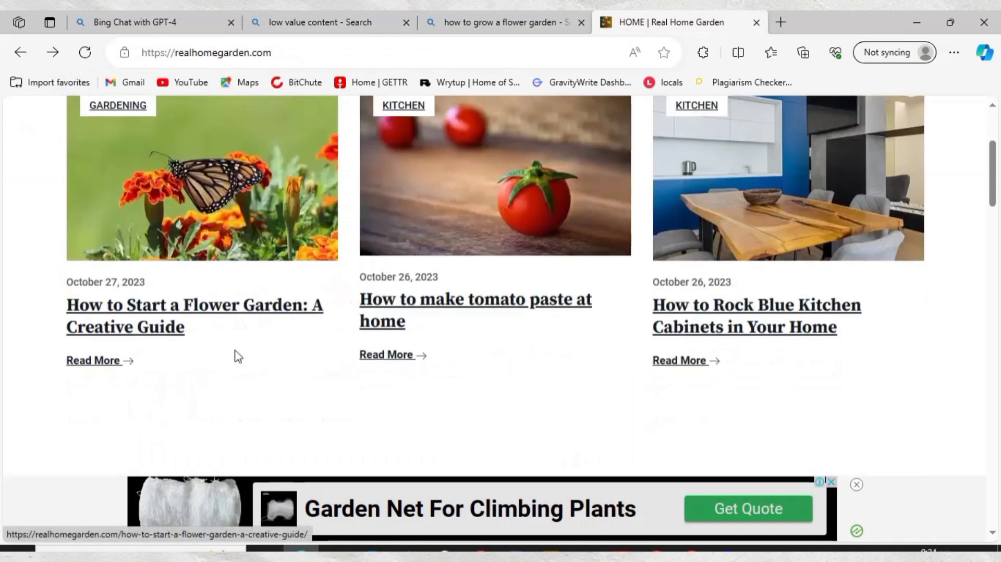
scroll(254, 392, down, 1)
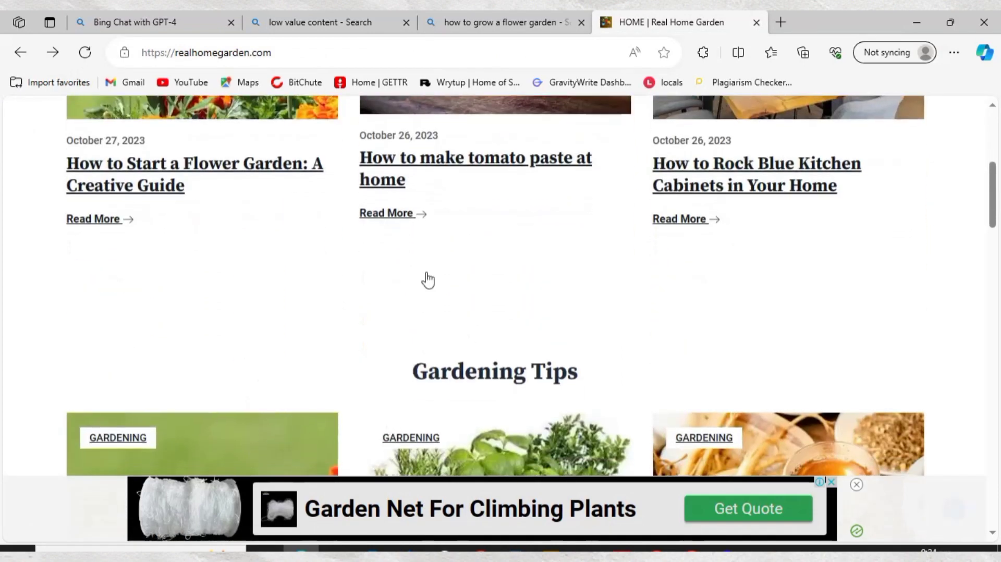
scroll(407, 339, down, 2)
scroll(349, 301, down, 4)
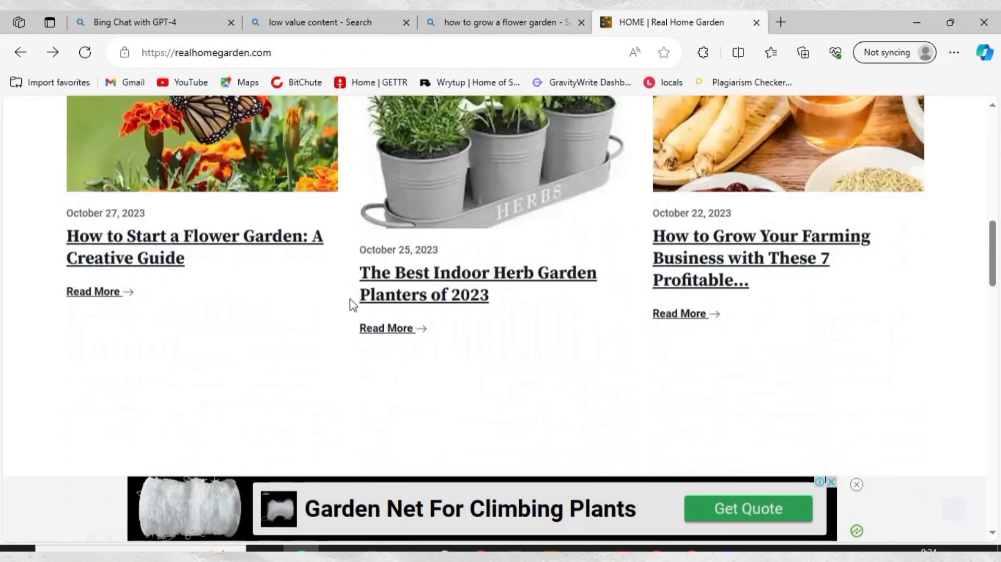
scroll(352, 305, up, 2)
scroll(349, 306, up, 10)
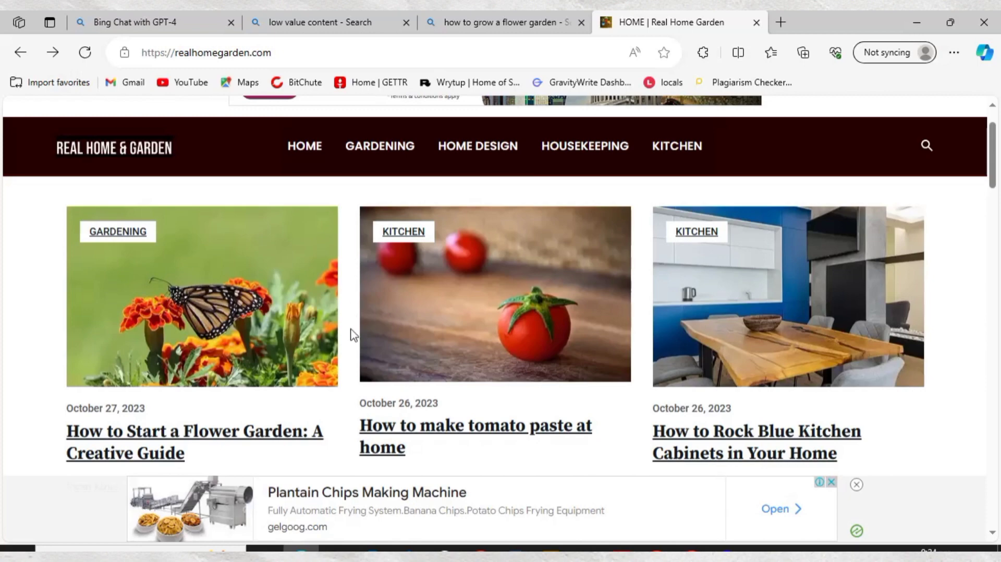
scroll(336, 339, up, 1)
scroll(206, 350, down, 2)
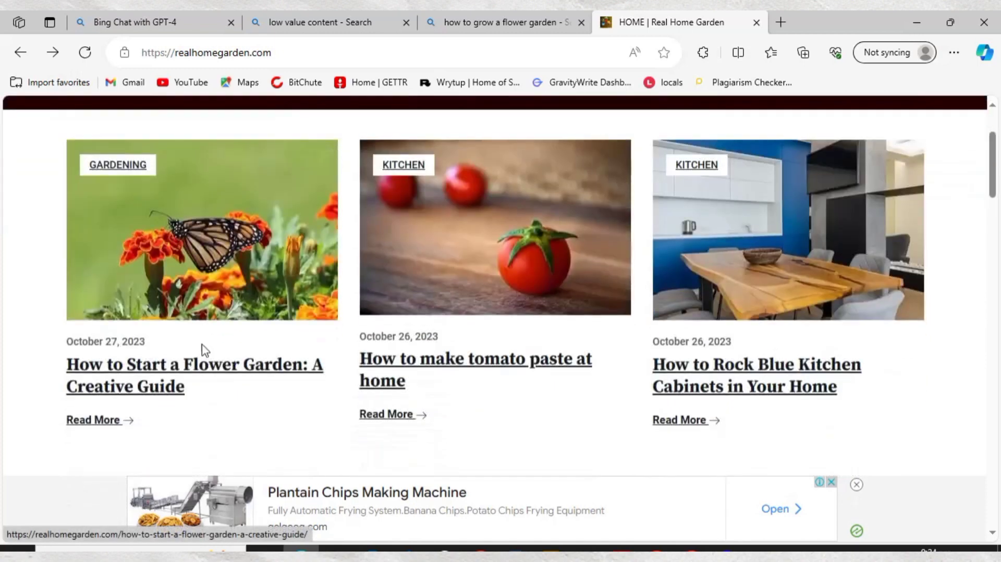
click(207, 372)
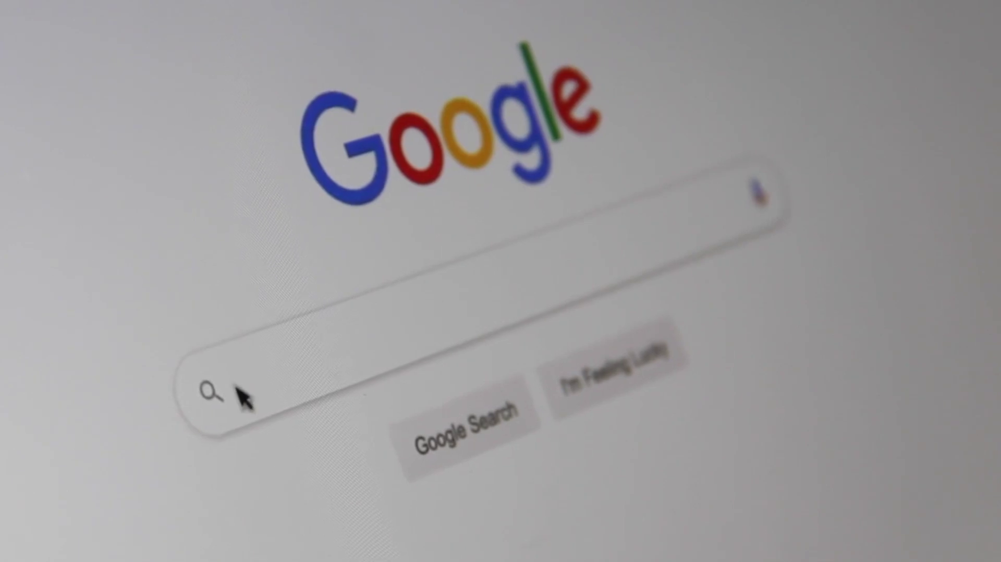
- Enter 'Search Engine Optimization' into the Google search box
click(242, 399)
text(Sea)
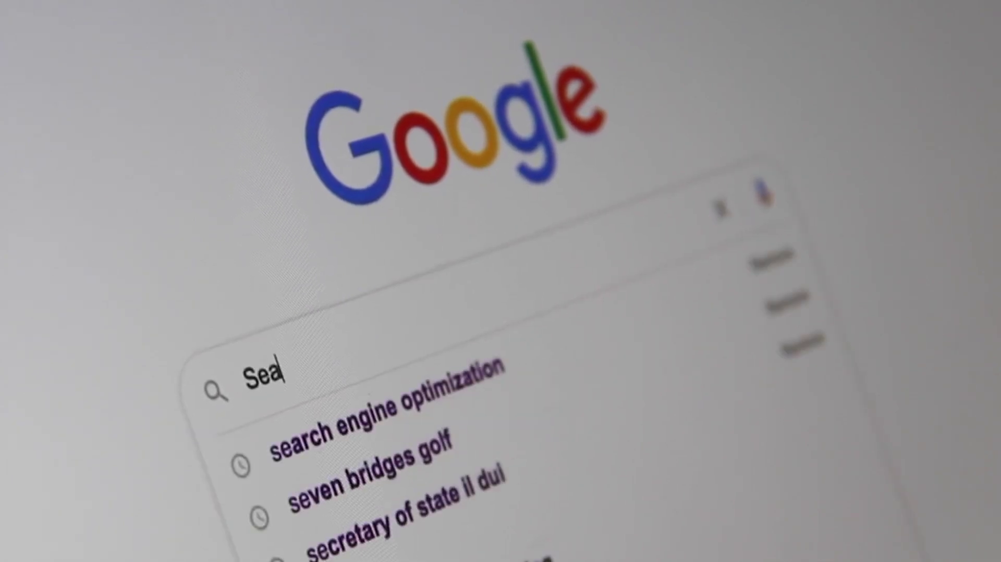
text(rch Engin)
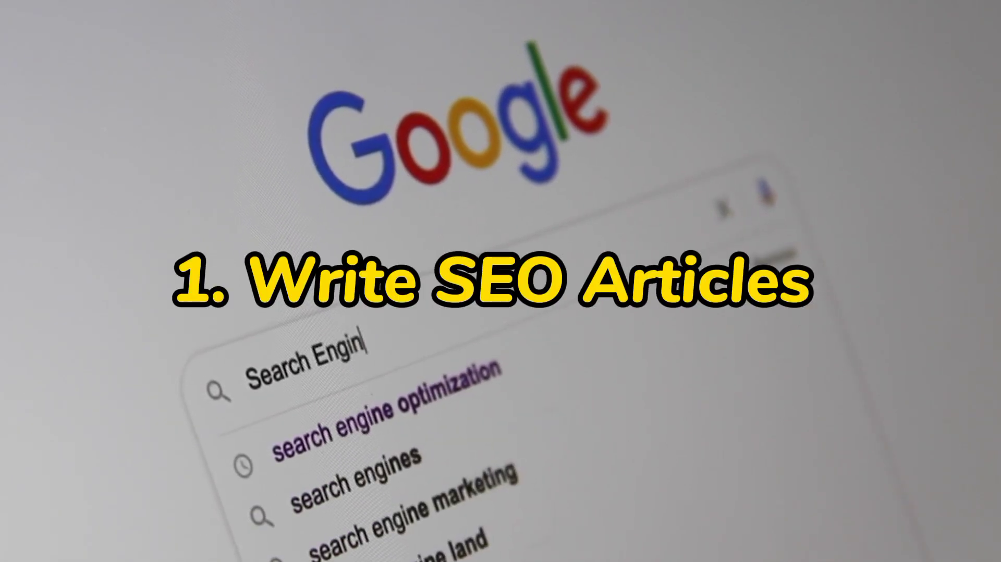
text(e Optimi)
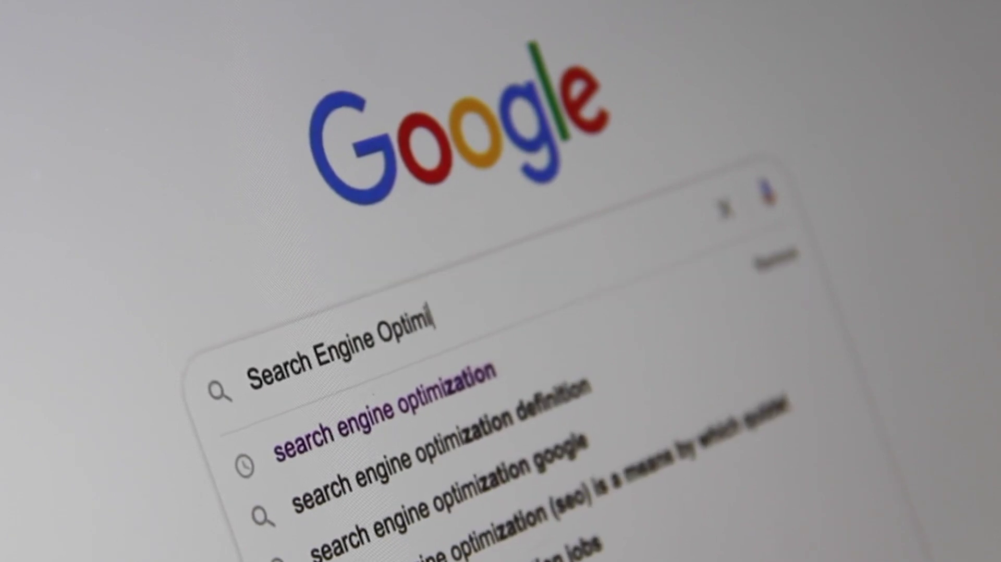
text(zation)
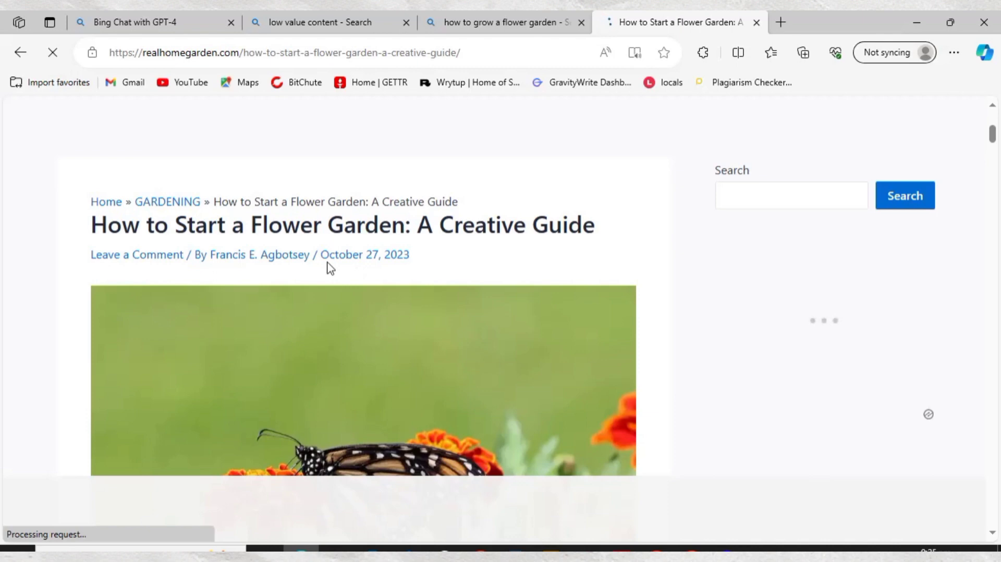
- Scroll the article, then select the query in the 'how to grow a flower garden' Bing results
scroll(334, 271, down, 5)
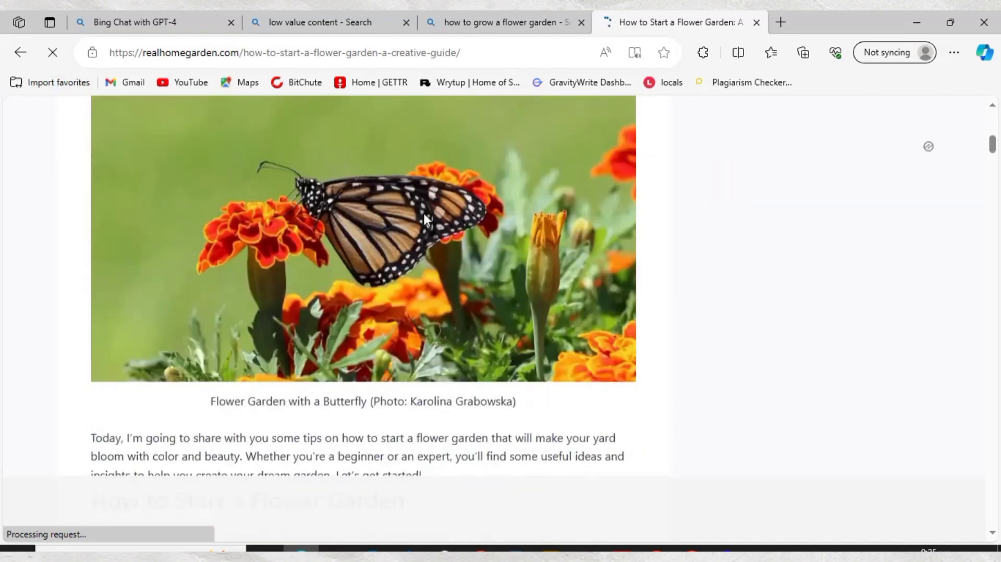
click(468, 25)
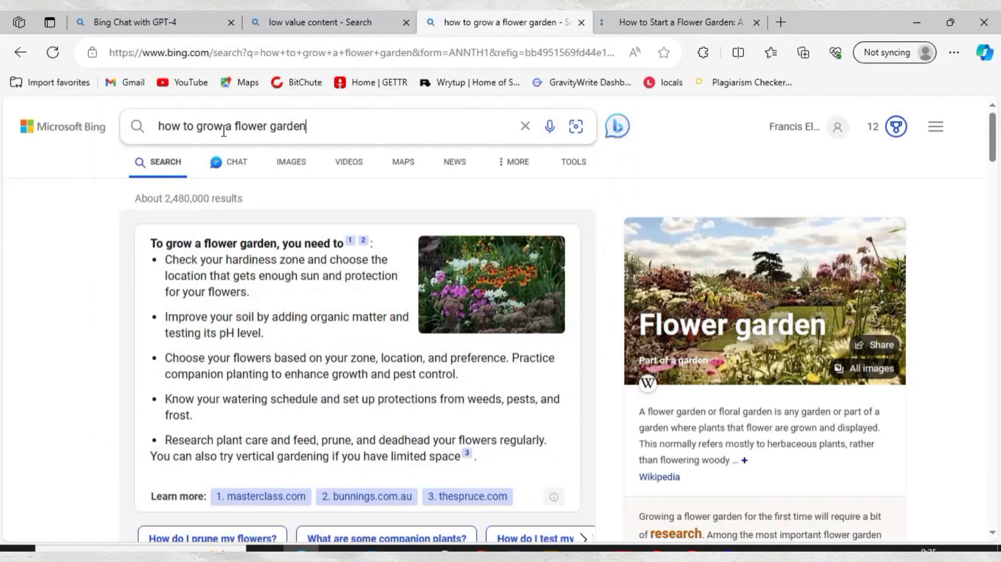
scroll(211, 154, down, 1)
scroll(211, 153, up, 1)
drag(314, 127, 154, 126)
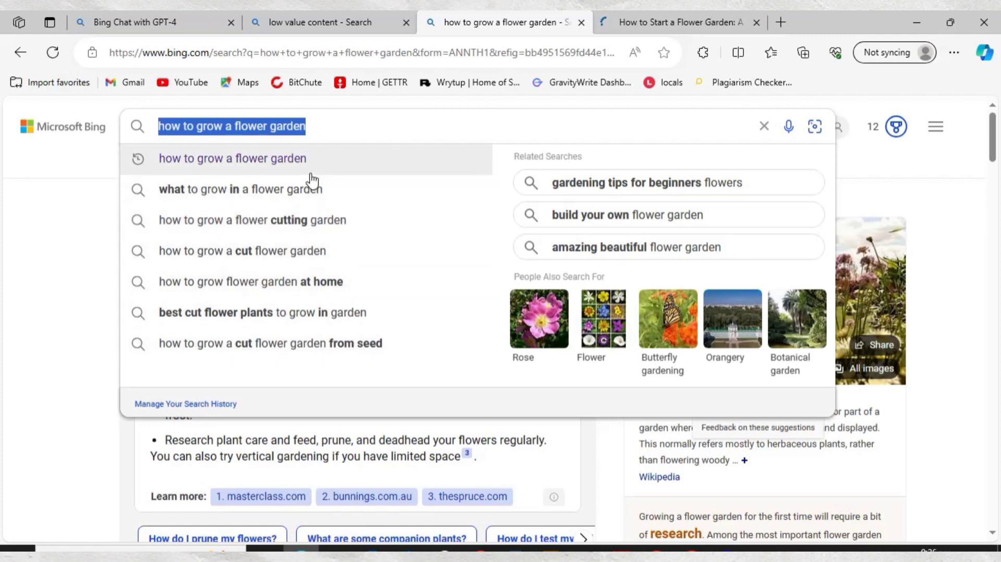
- Page the People also ask carousel back to 'How do I start a flower garden?'
click(97, 222)
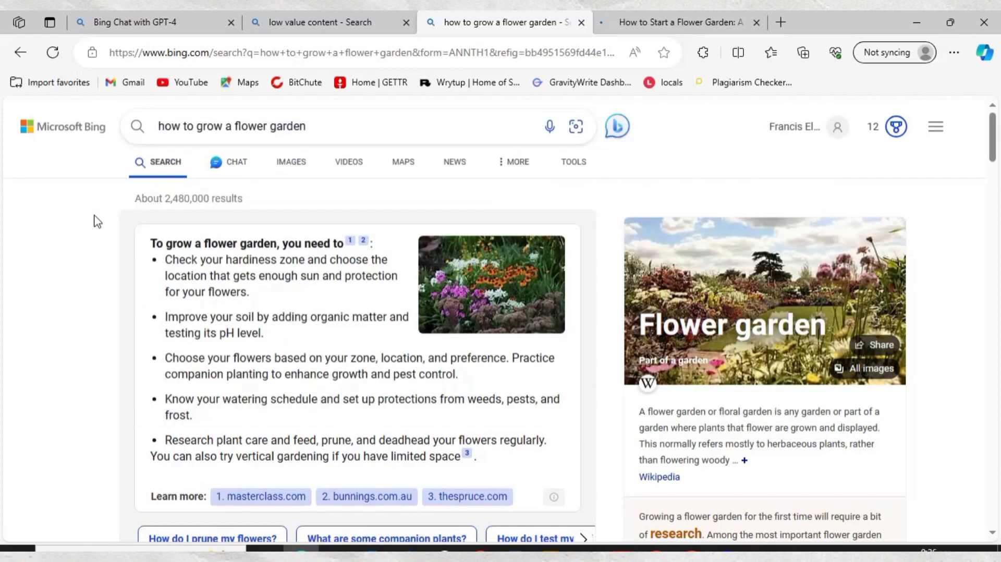
scroll(97, 223, down, 5)
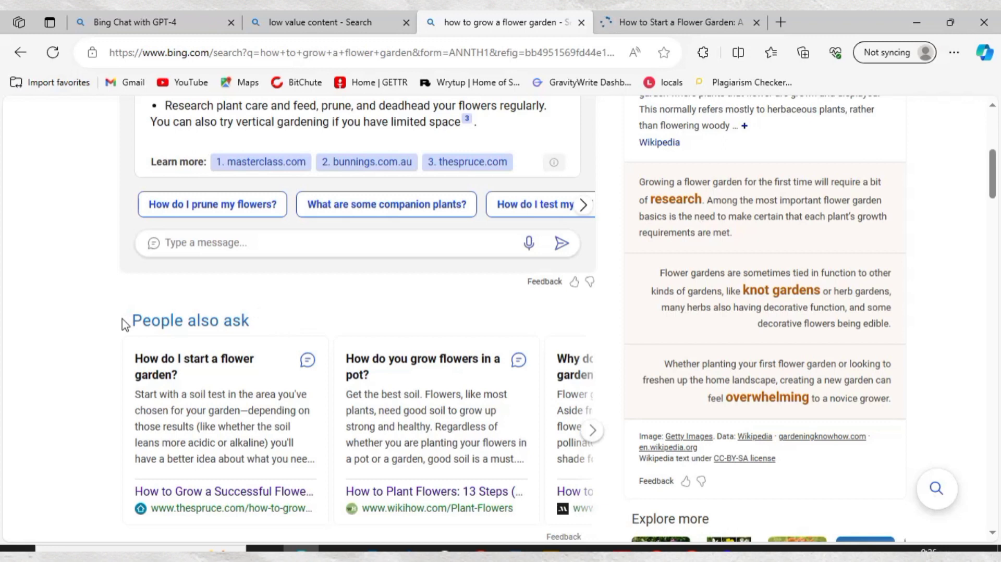
drag(124, 320, 259, 320)
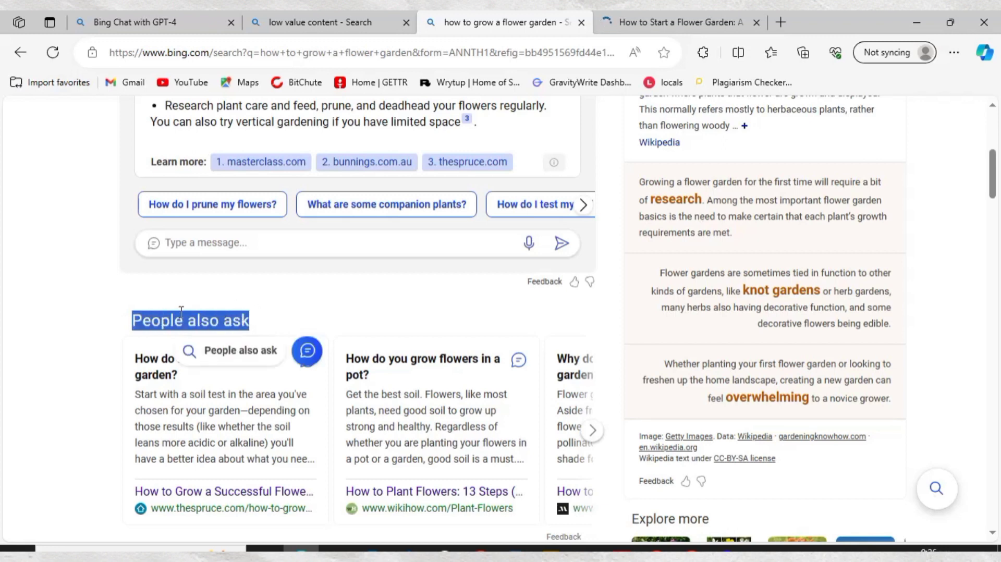
scroll(219, 323, down, 1)
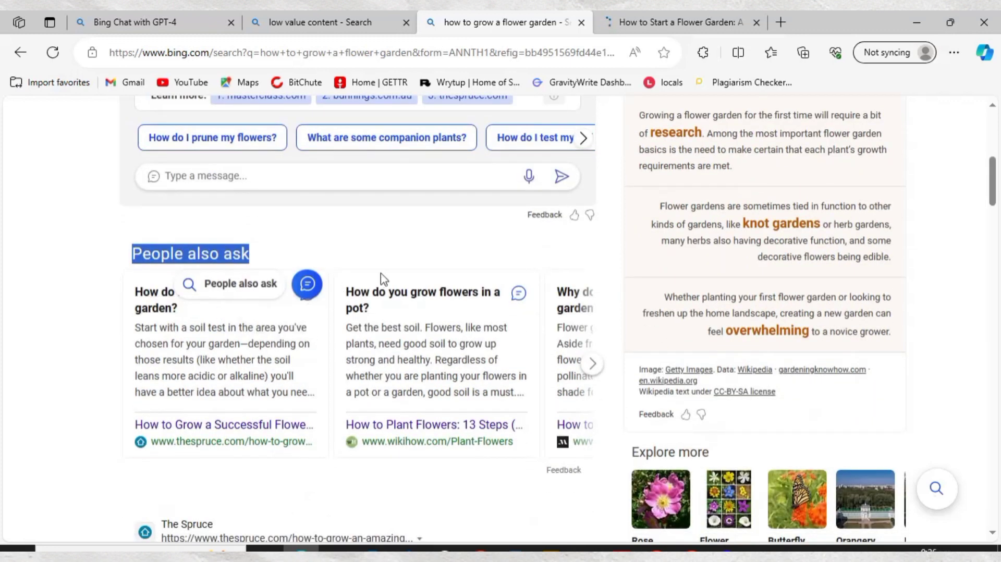
click(592, 363)
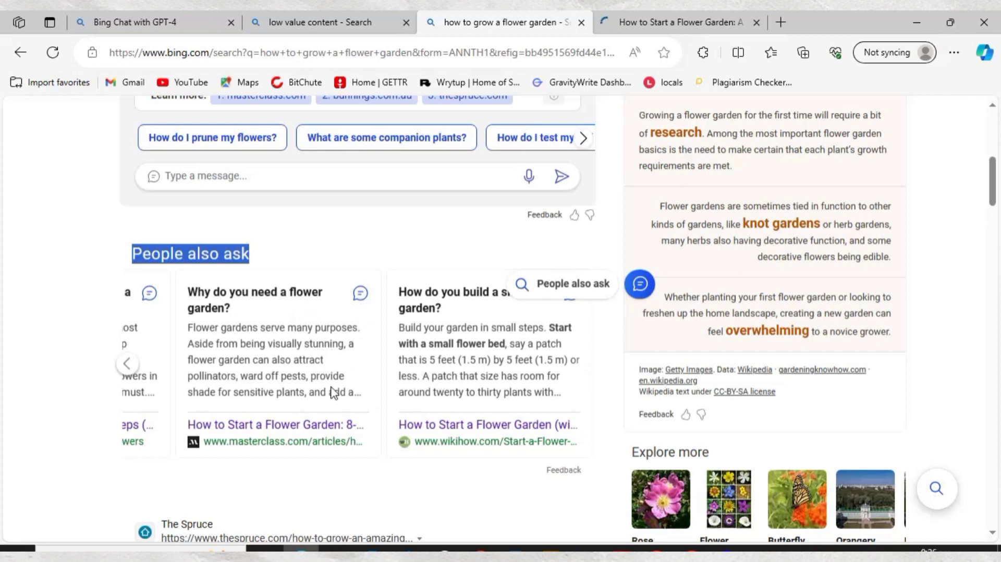
click(126, 363)
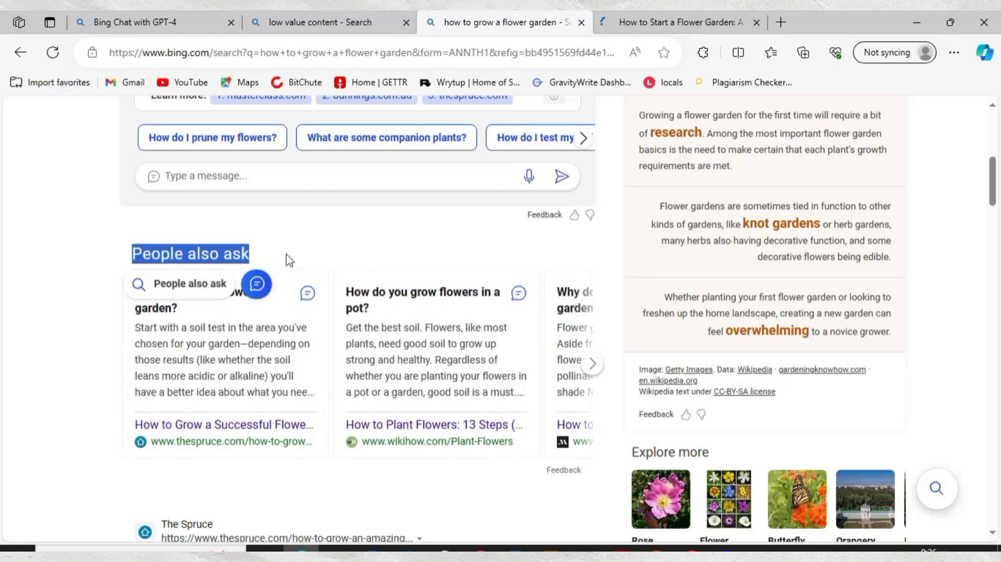
click(188, 318)
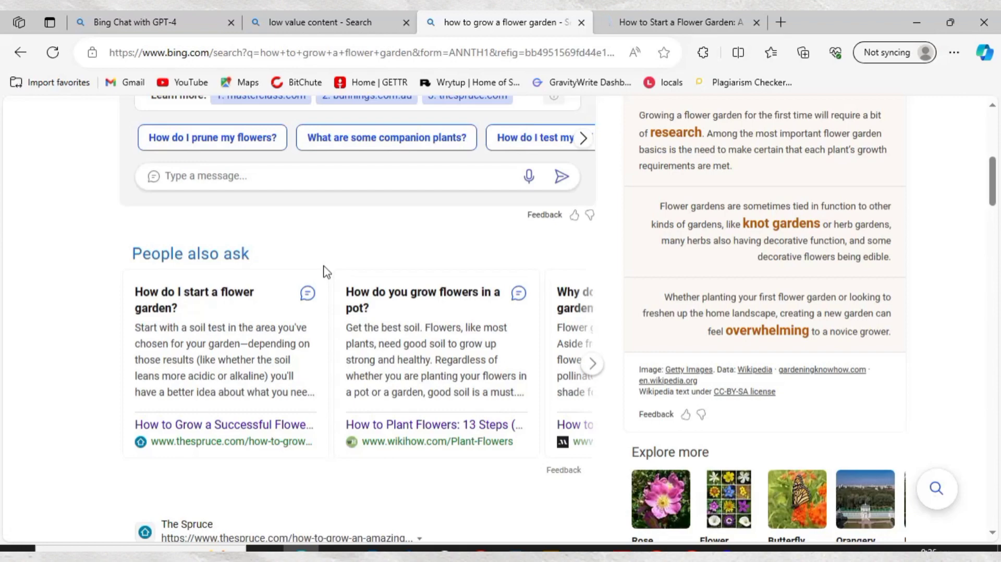
scroll(305, 298, up, 4)
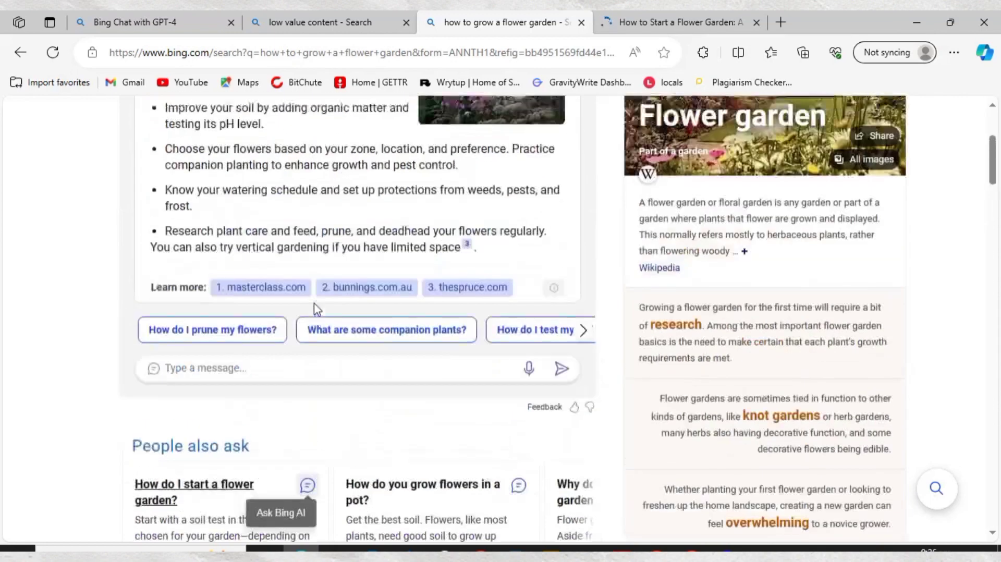
- Read the Bing Chat flower-garden guide from the prompt down to the care tips
click(166, 21)
scroll(233, 290, up, 6)
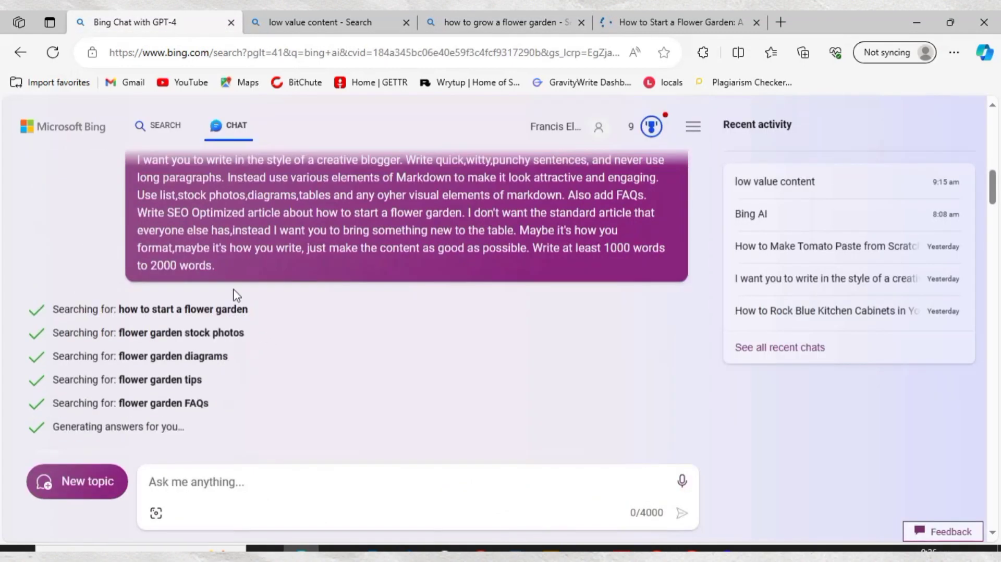
scroll(231, 292, up, 3)
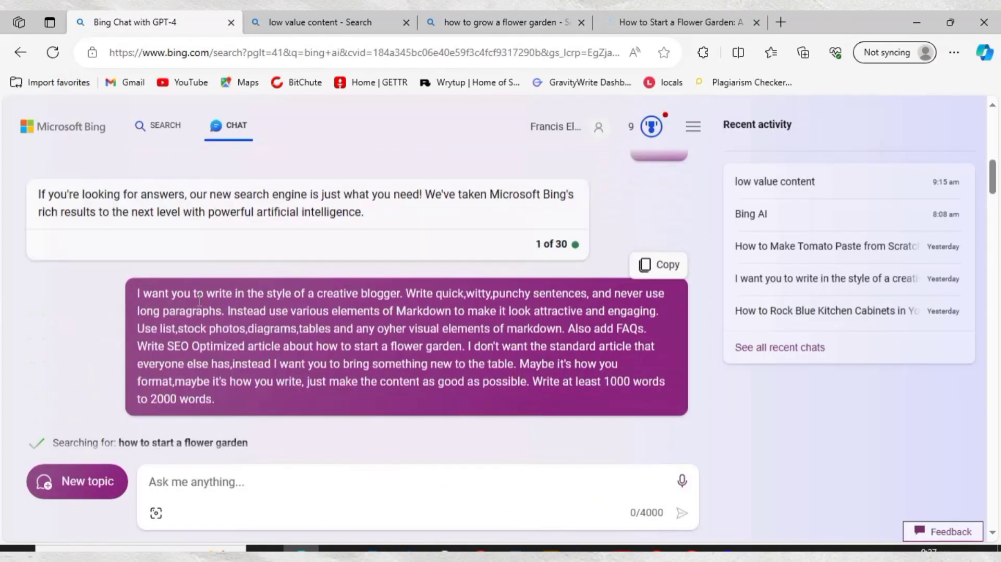
scroll(170, 352, down, 9)
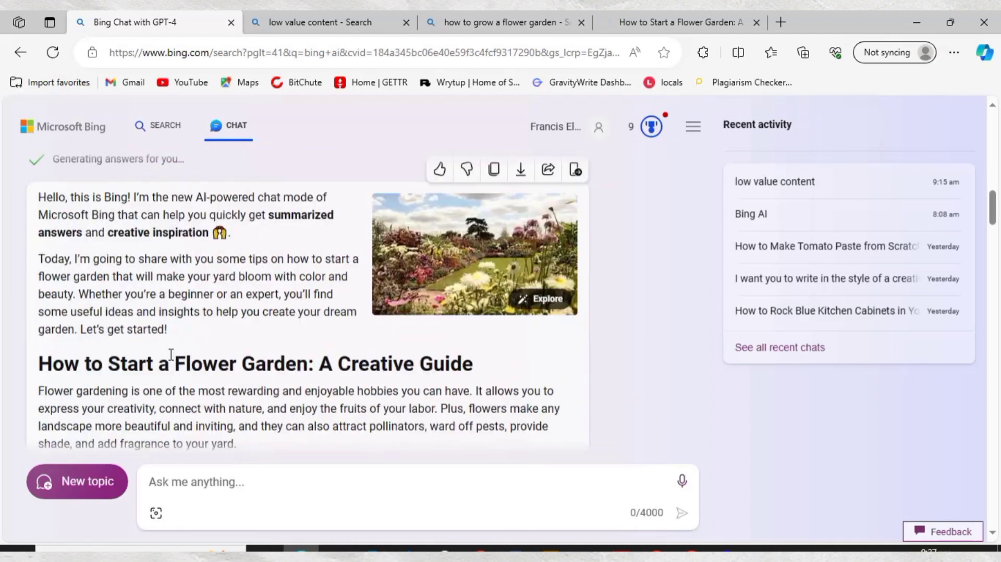
scroll(172, 355, down, 1)
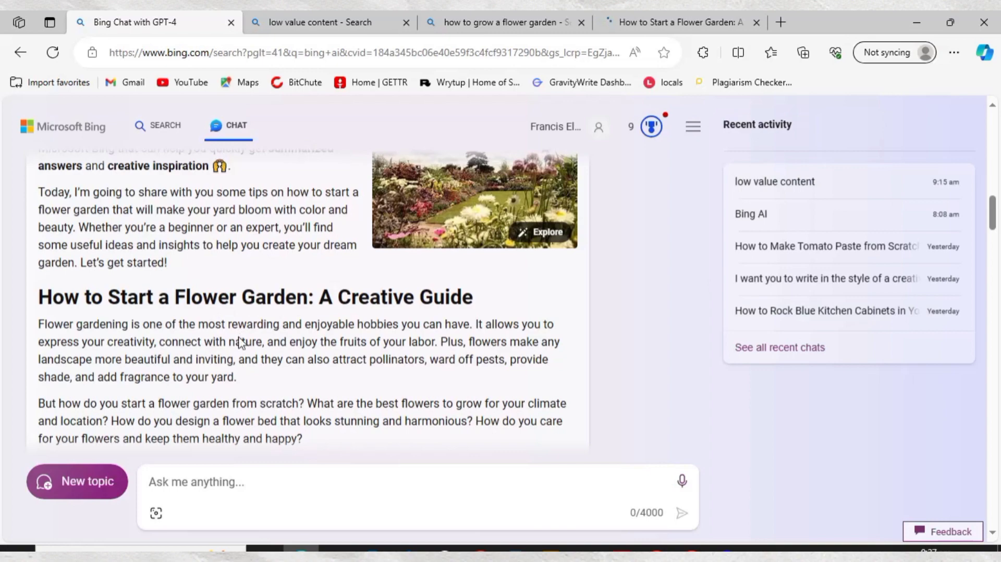
scroll(240, 339, down, 8)
scroll(240, 344, down, 7)
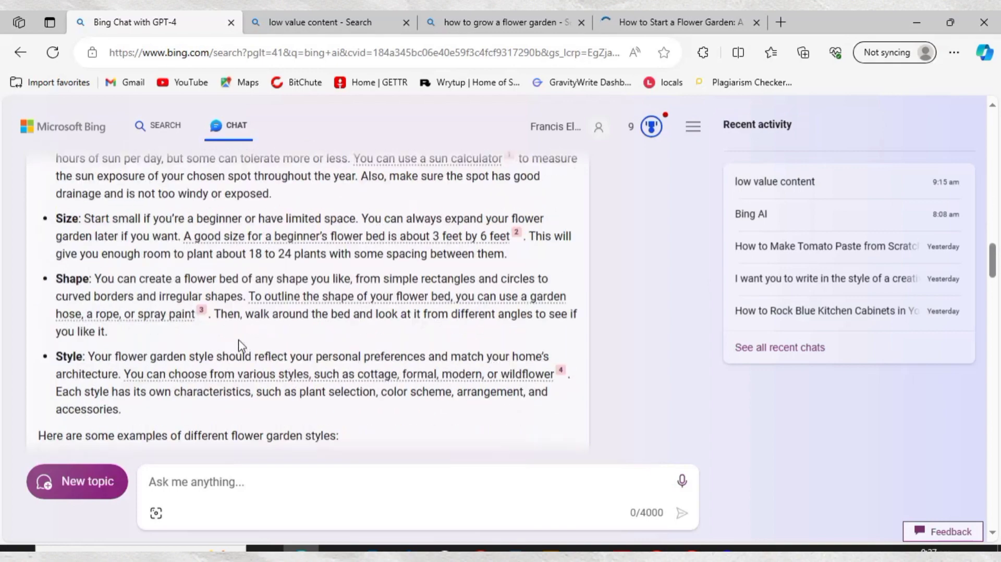
scroll(121, 239, down, 5)
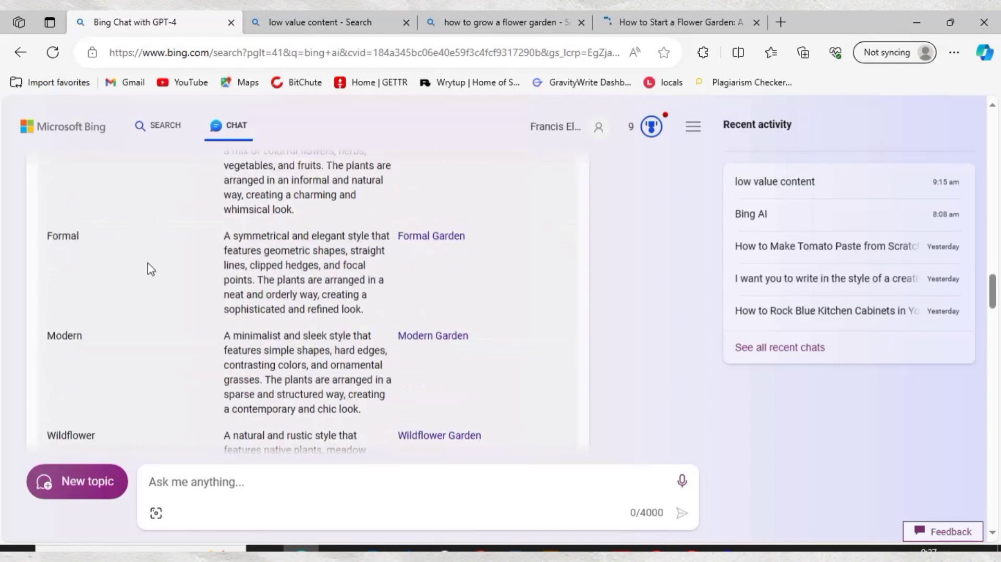
scroll(160, 304, down, 5)
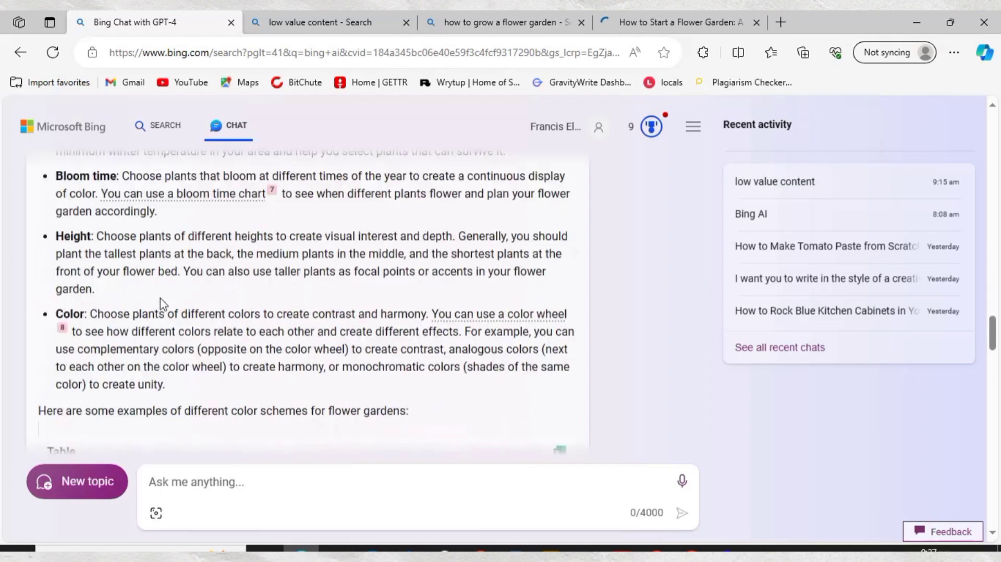
scroll(162, 302, down, 3)
scroll(174, 292, down, 2)
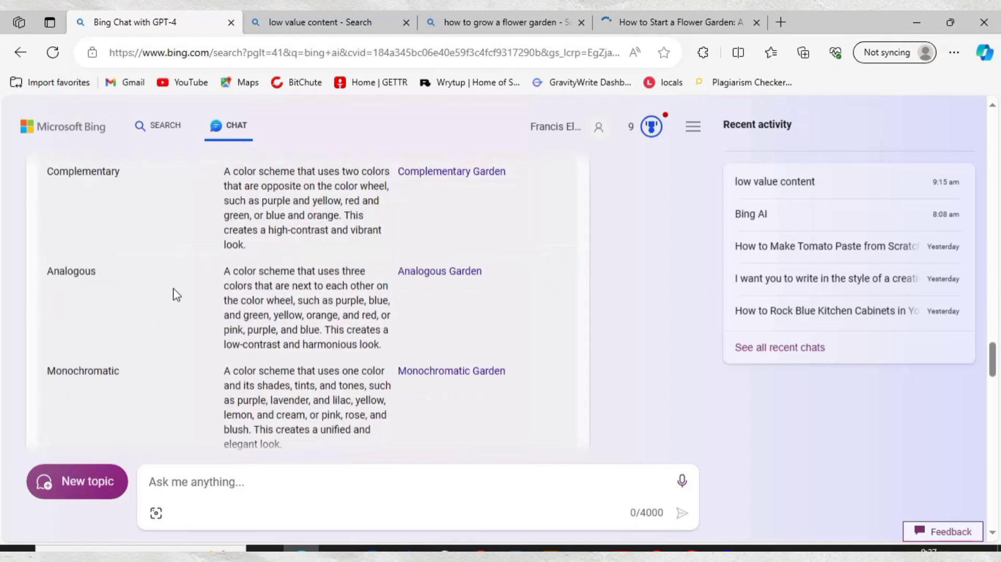
scroll(192, 293, down, 7)
scroll(192, 288, down, 7)
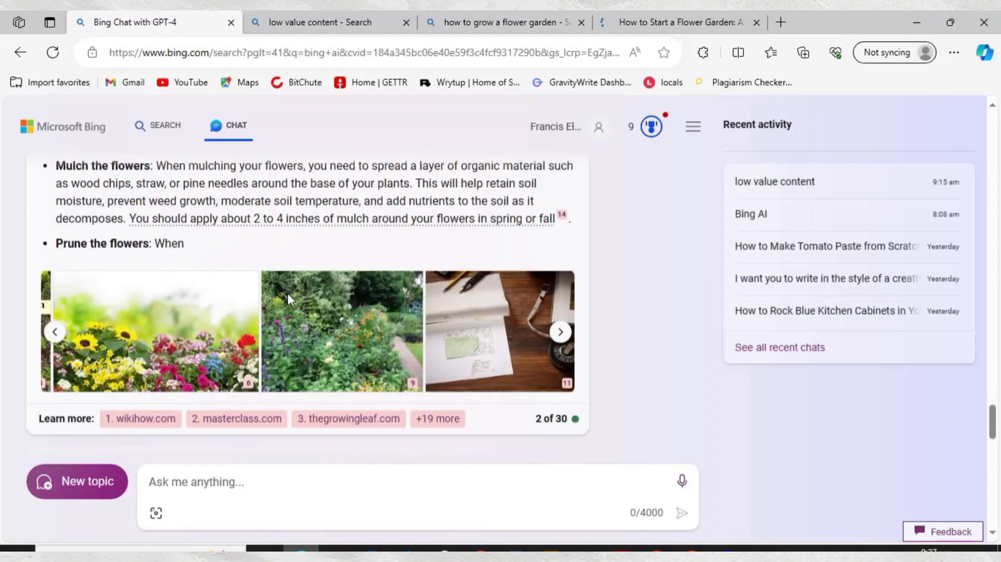
scroll(286, 293, up, 4)
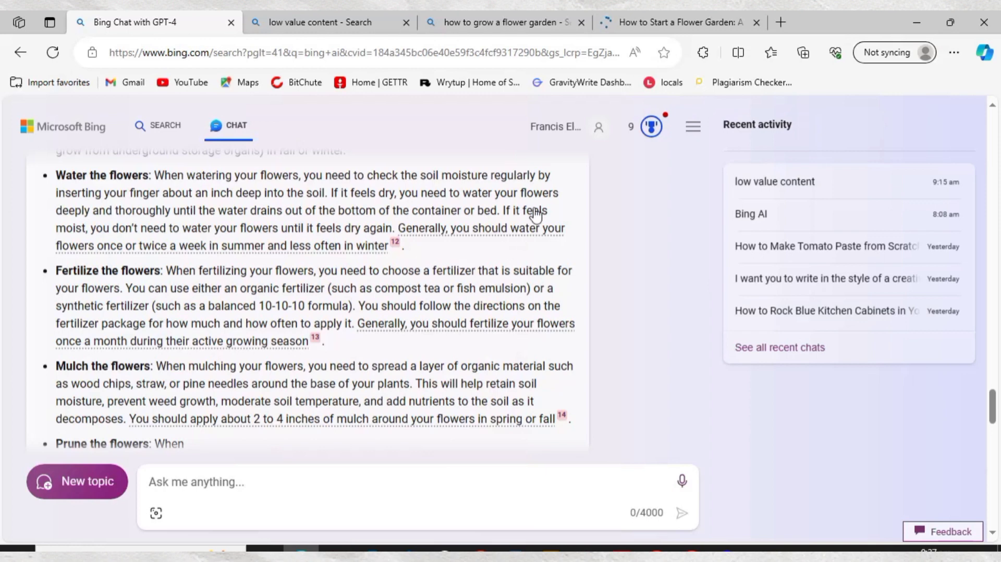
- Bring up the published flower-garden article and scroll to its butterfly photo
click(632, 23)
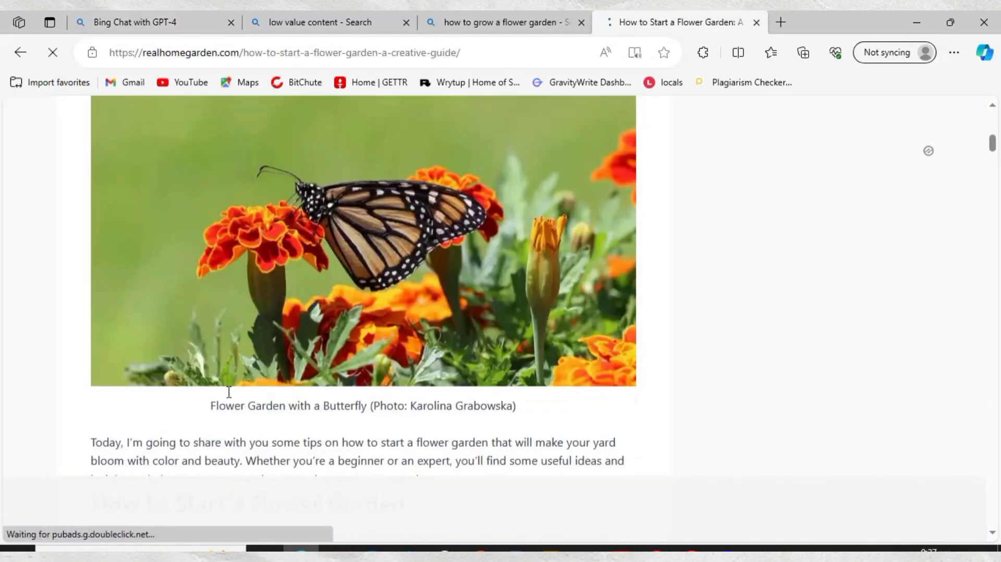
scroll(235, 365, up, 5)
scroll(250, 326, down, 3)
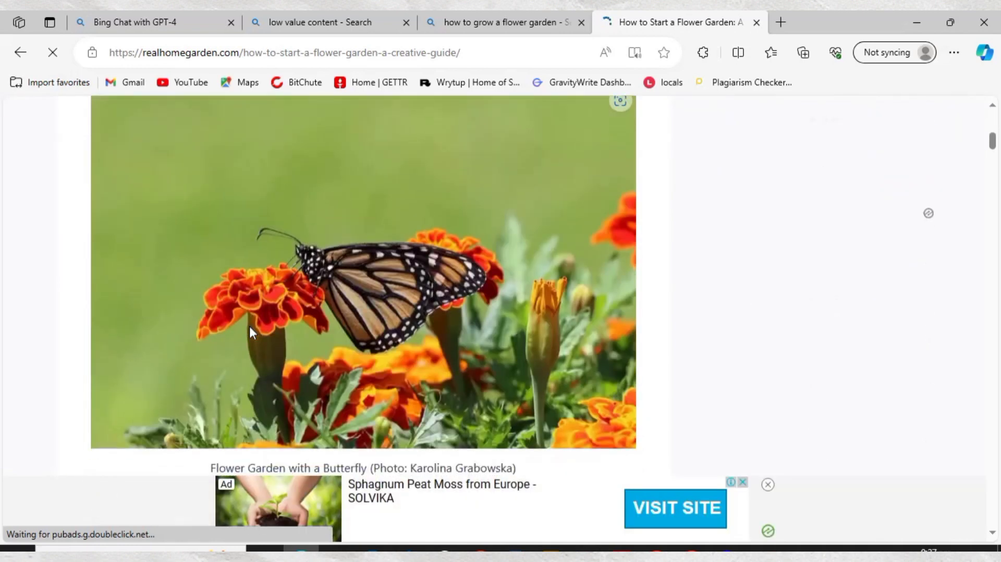
scroll(250, 332, down, 2)
scroll(250, 332, up, 2)
scroll(327, 311, down, 2)
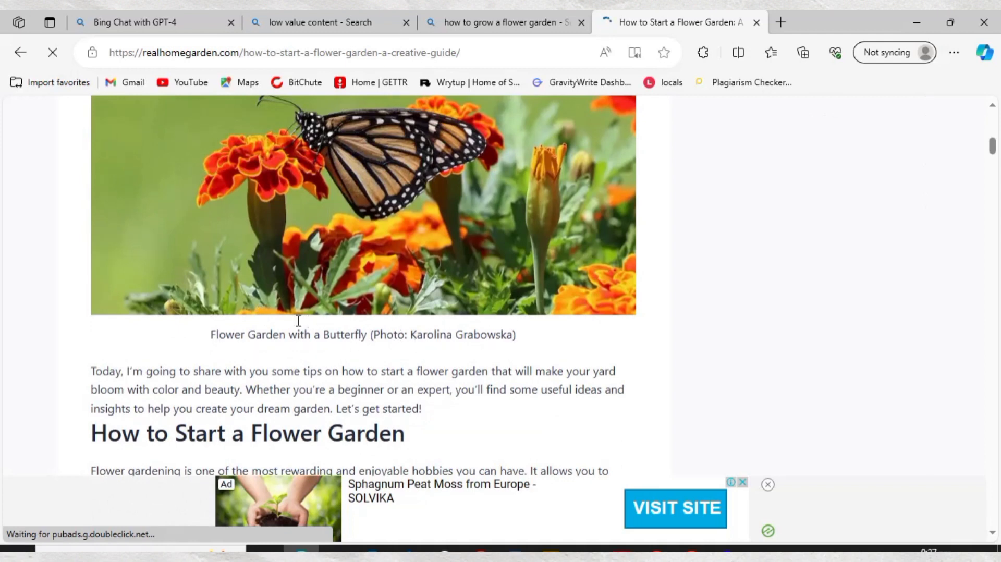
scroll(292, 321, up, 2)
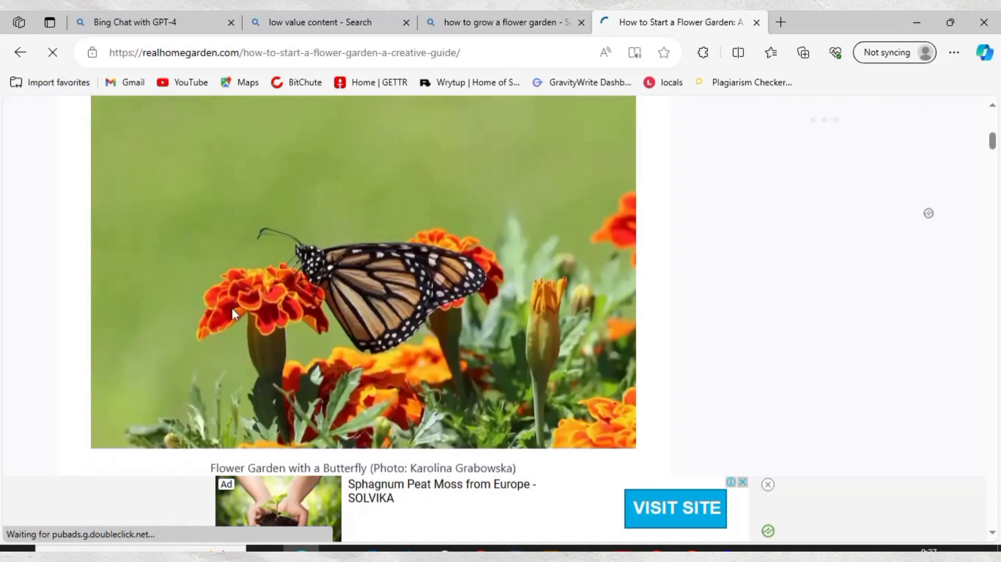
scroll(269, 296, down, 1)
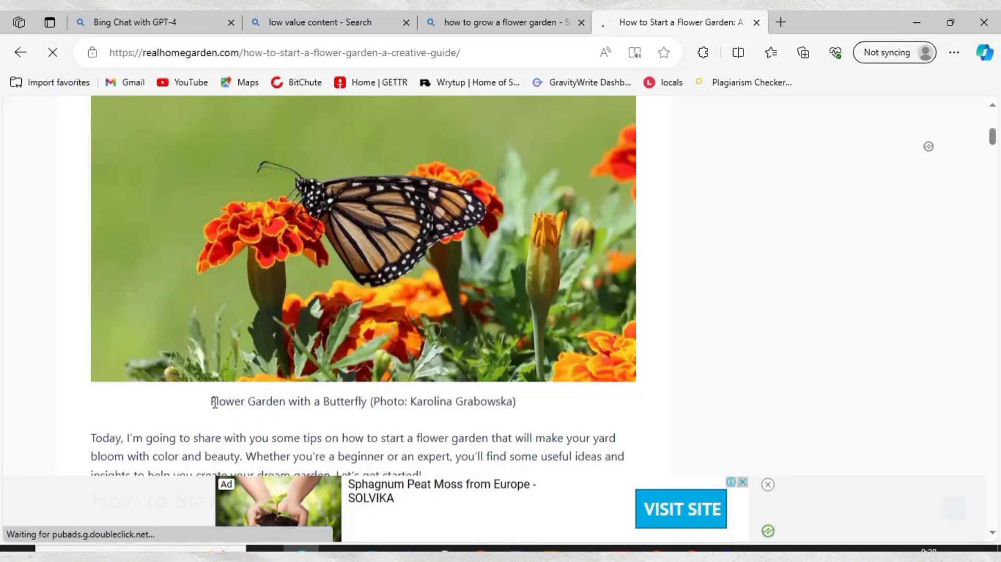
- Select part of the butterfly photo caption, then clear the selection
drag(215, 403, 355, 402)
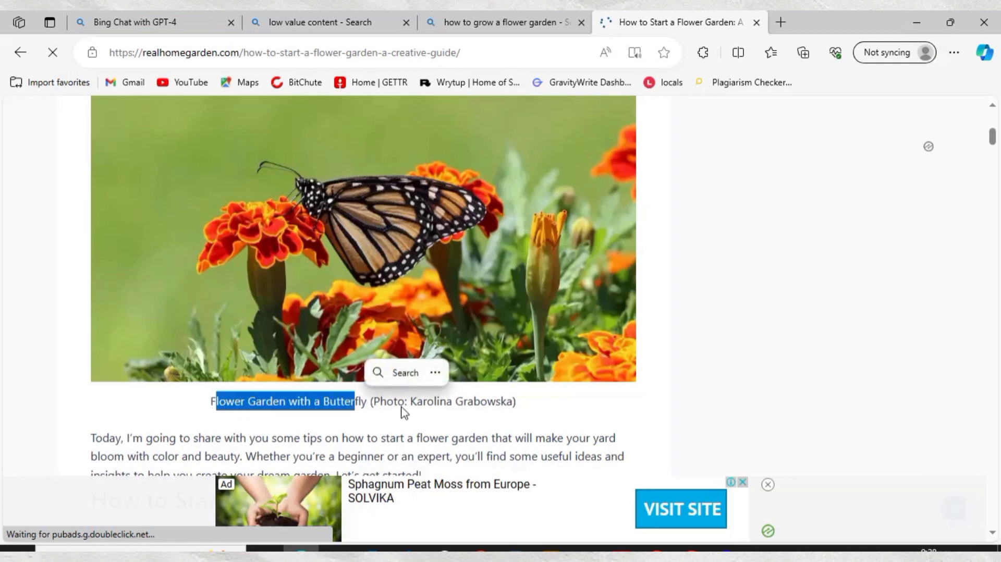
click(405, 412)
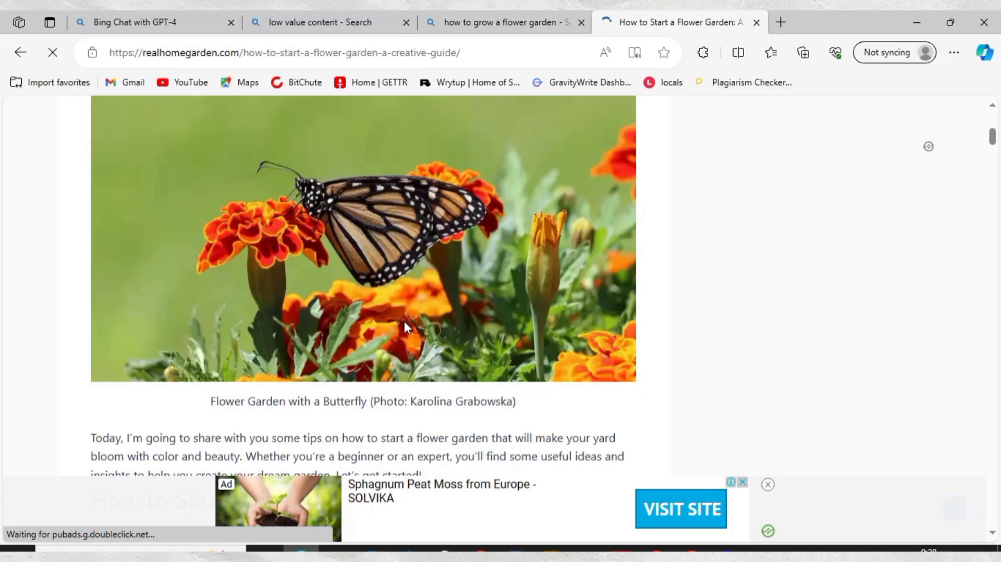
scroll(404, 321, down, 2)
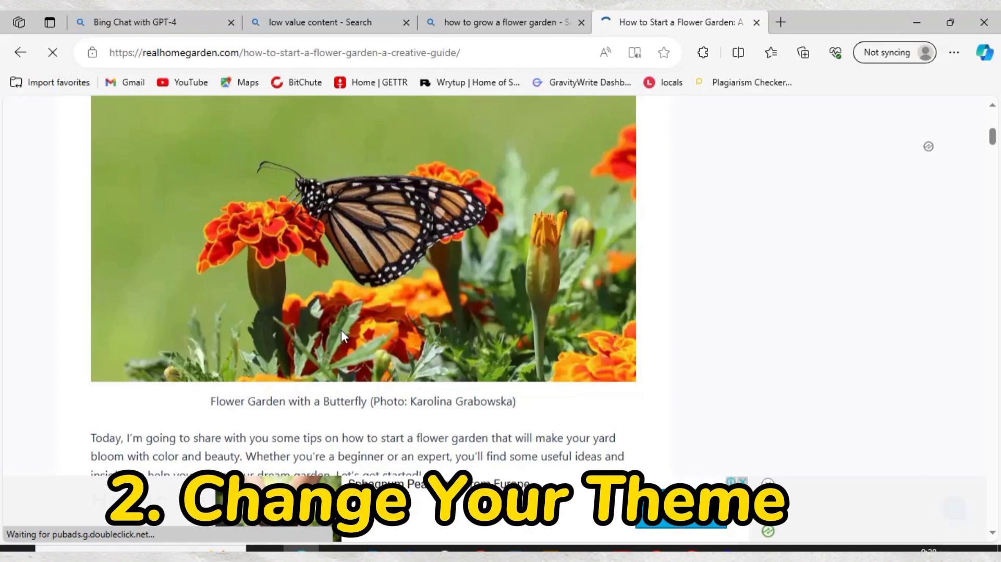
- Scroll the live article down to its numbered list and FAQ
scroll(342, 330, down, 10)
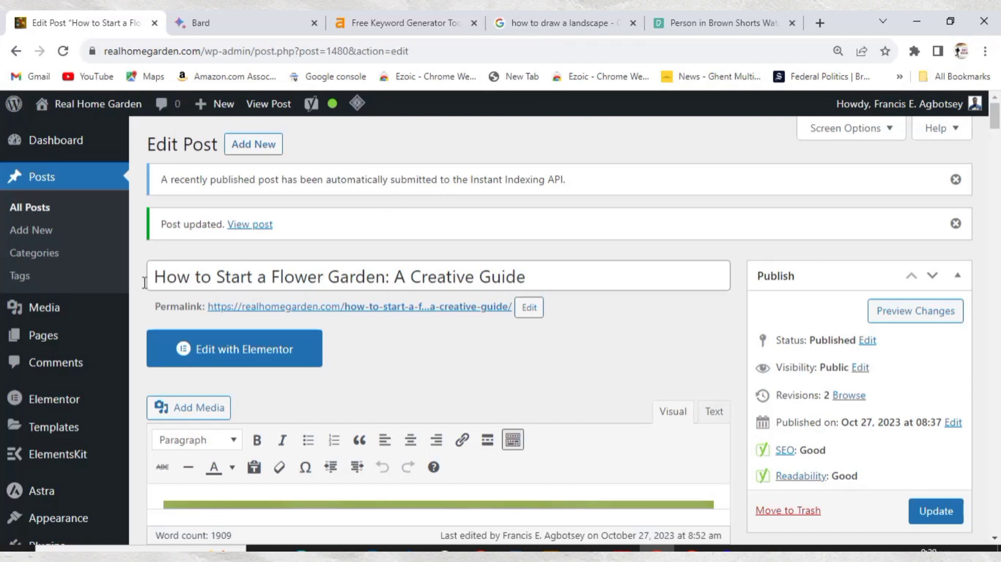
- Review the Edit Post content along with its GARDENING category and tags boxes
mouse_move(54, 472)
mouse_move(52, 492)
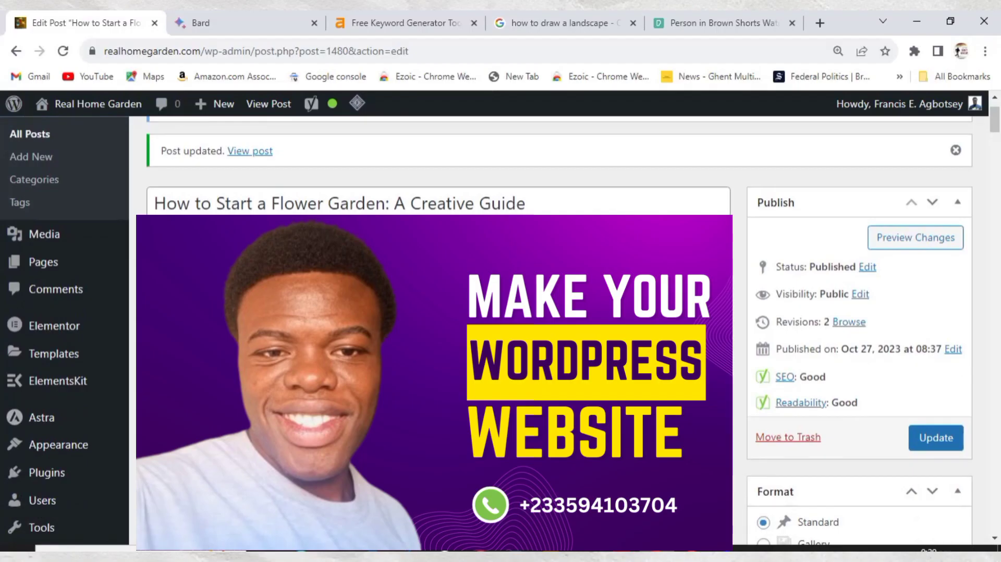
scroll(521, 334, down, 4)
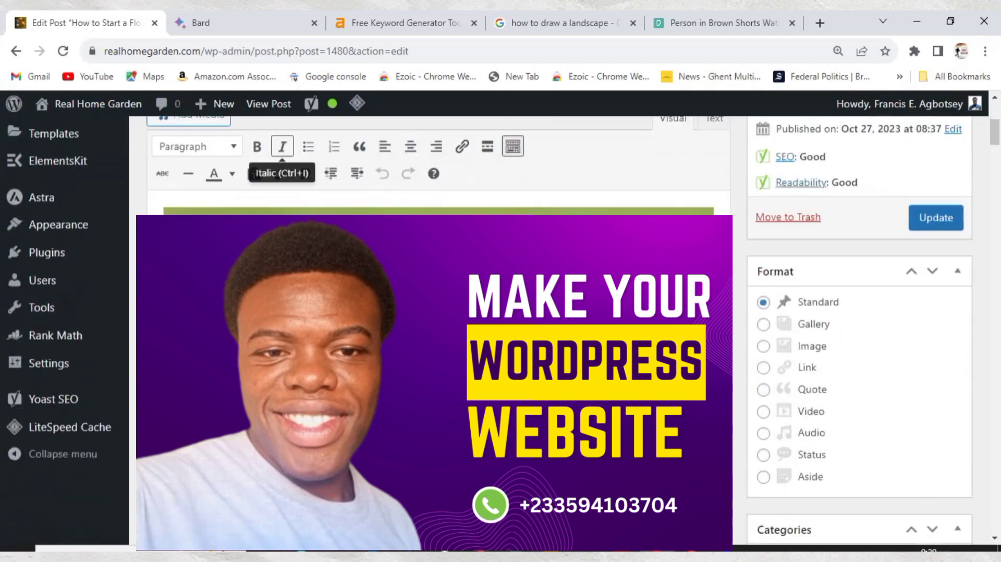
scroll(521, 334, up, 7)
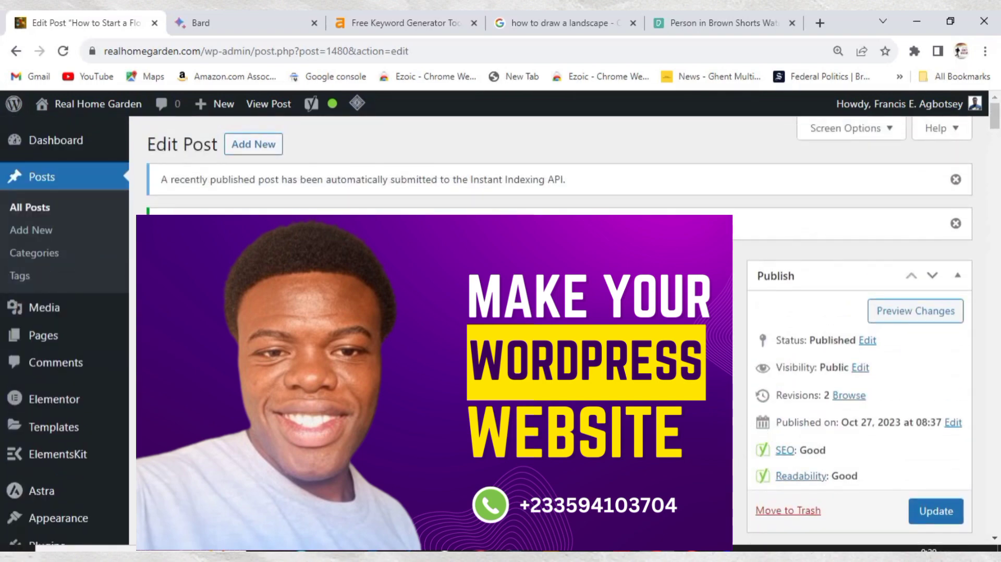
scroll(767, 448, down, 1)
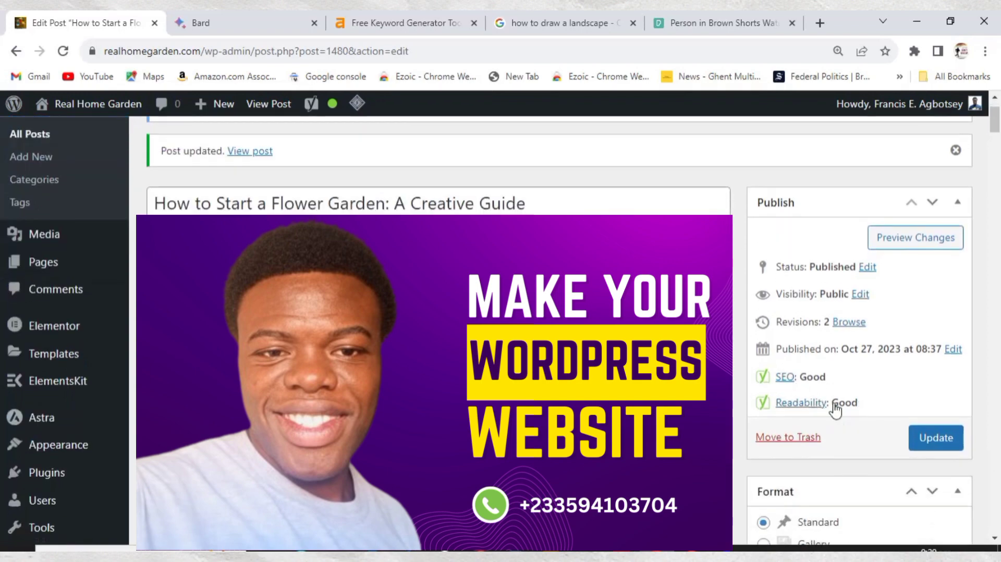
scroll(834, 405, down, 1)
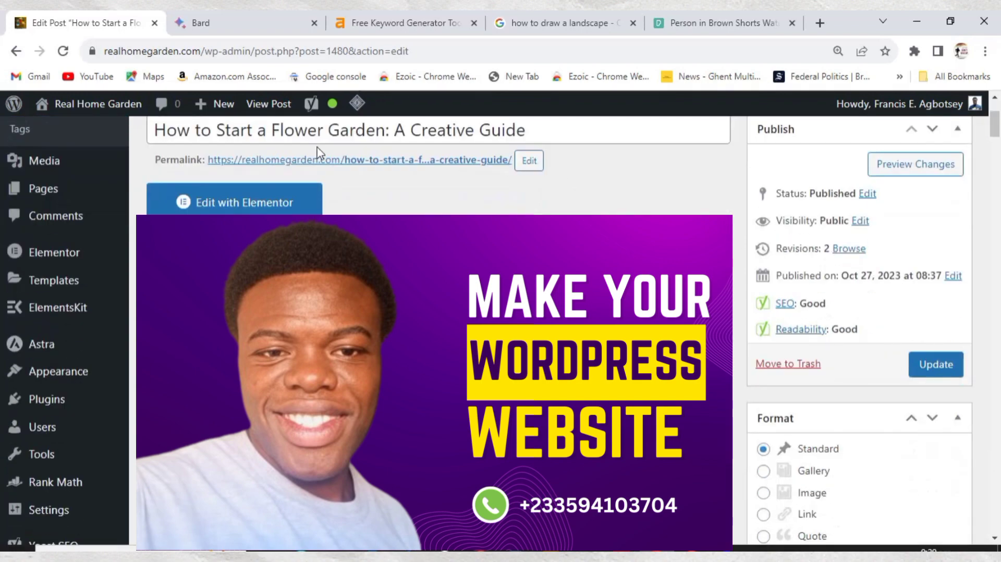
scroll(320, 151, down, 5)
scroll(861, 334, up, 7)
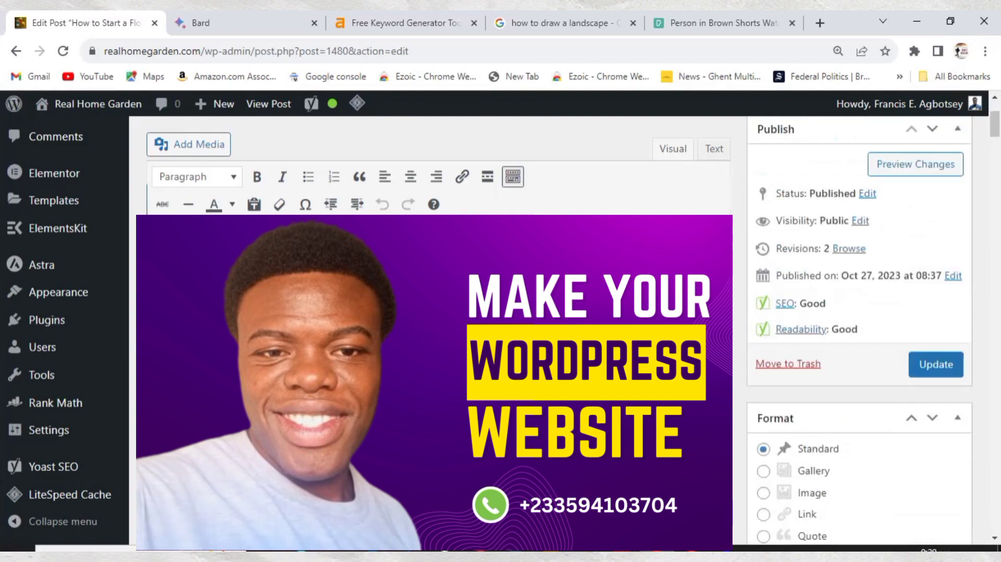
scroll(860, 334, down, 11)
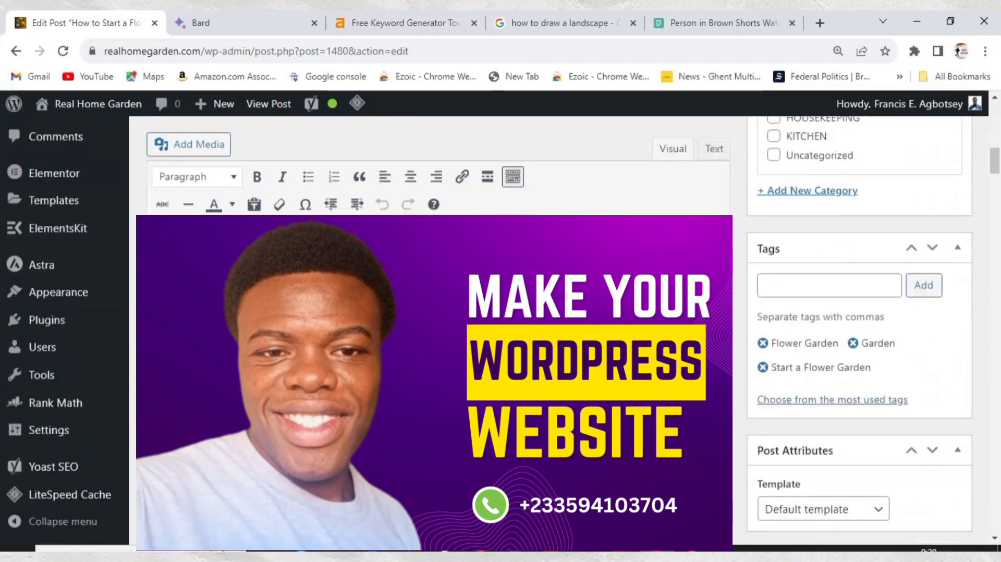
scroll(861, 333, up, 7)
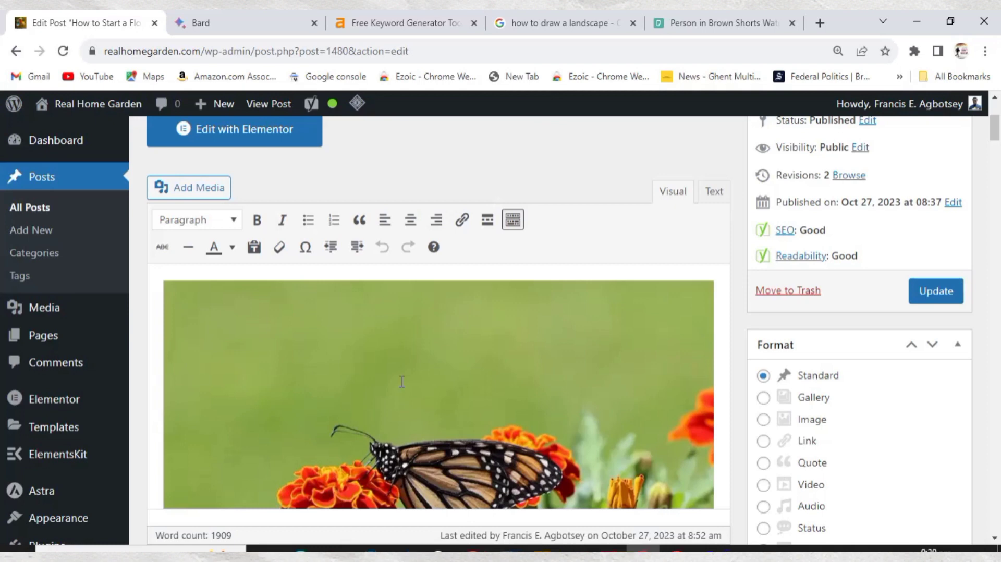
scroll(250, 350, down, 3)
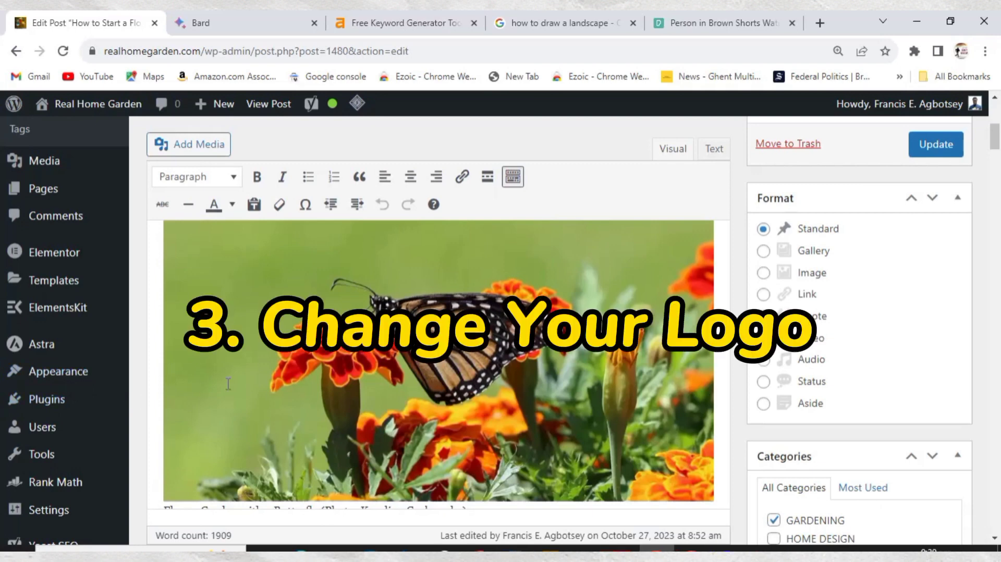
scroll(229, 386, down, 5)
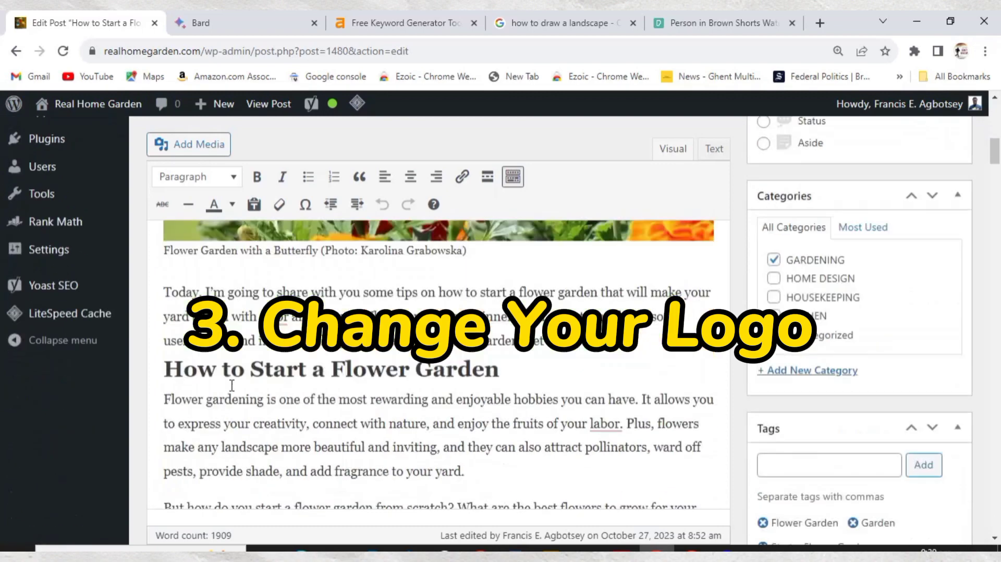
scroll(235, 389, up, 3)
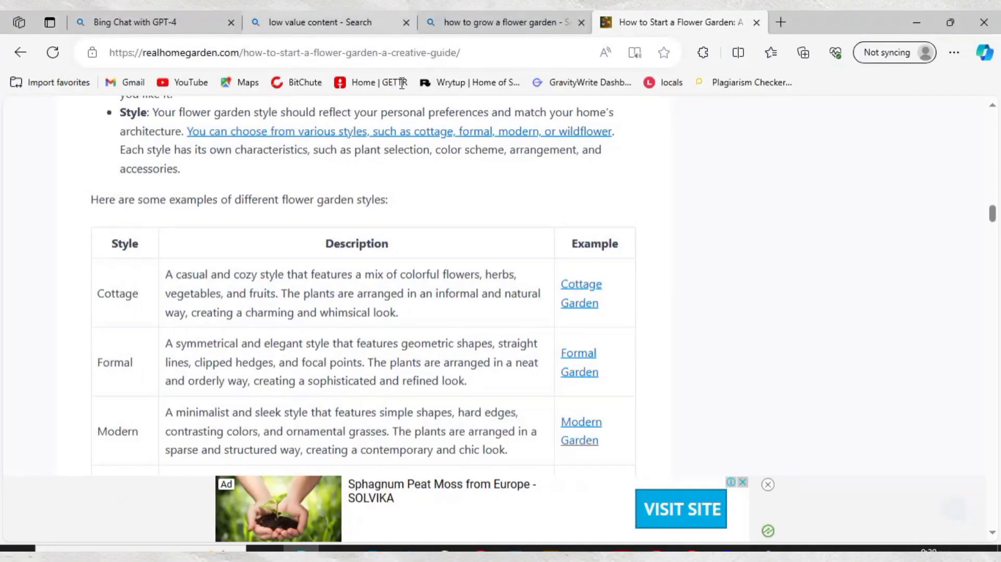
scroll(400, 264, up, 20)
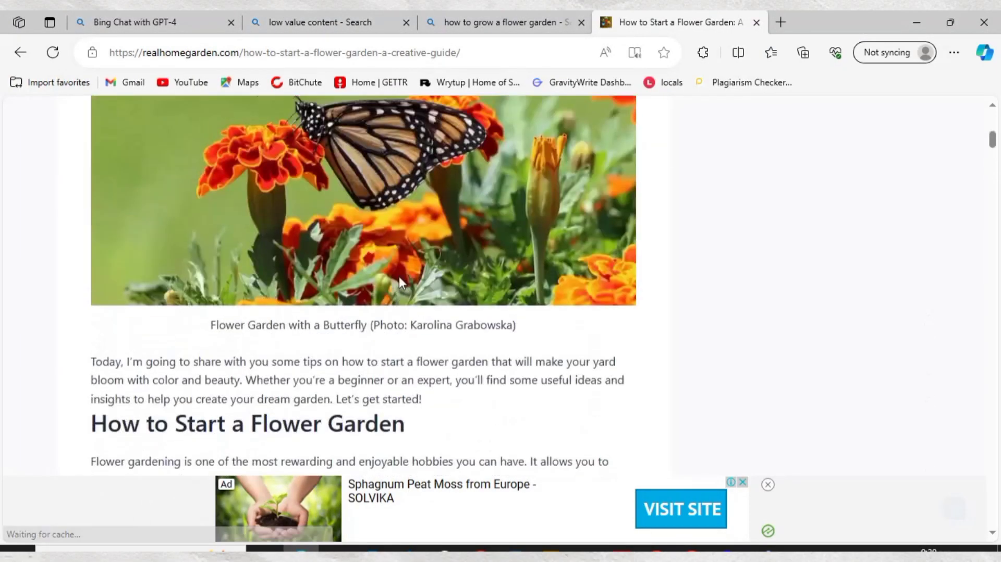
scroll(399, 282, up, 8)
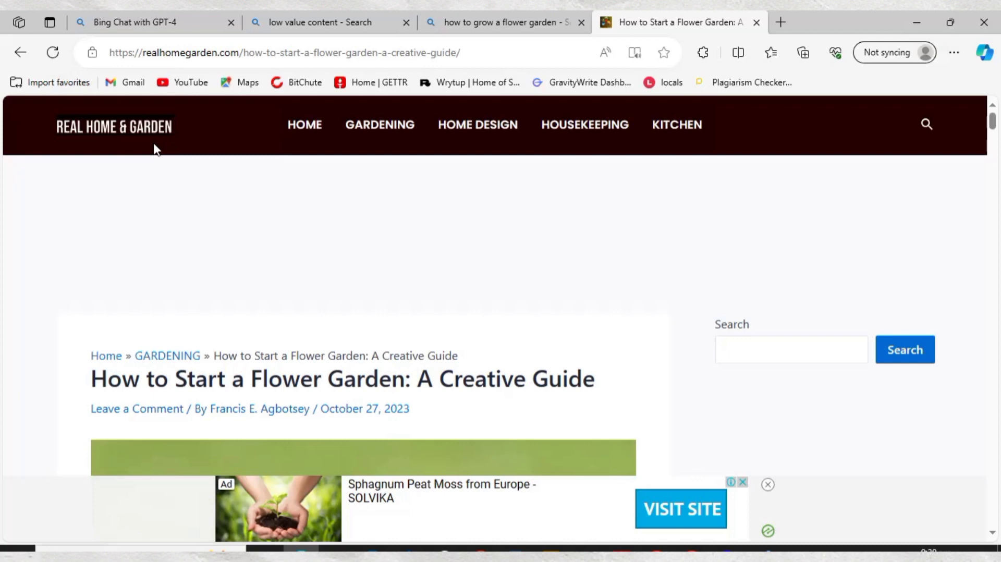
scroll(161, 256, down, 6)
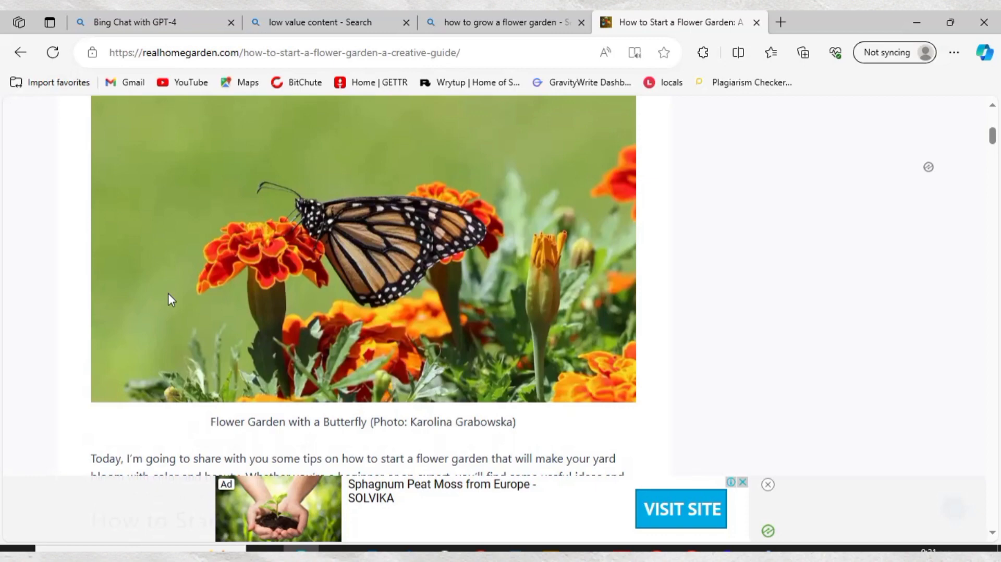
scroll(175, 290, down, 9)
scroll(202, 273, up, 6)
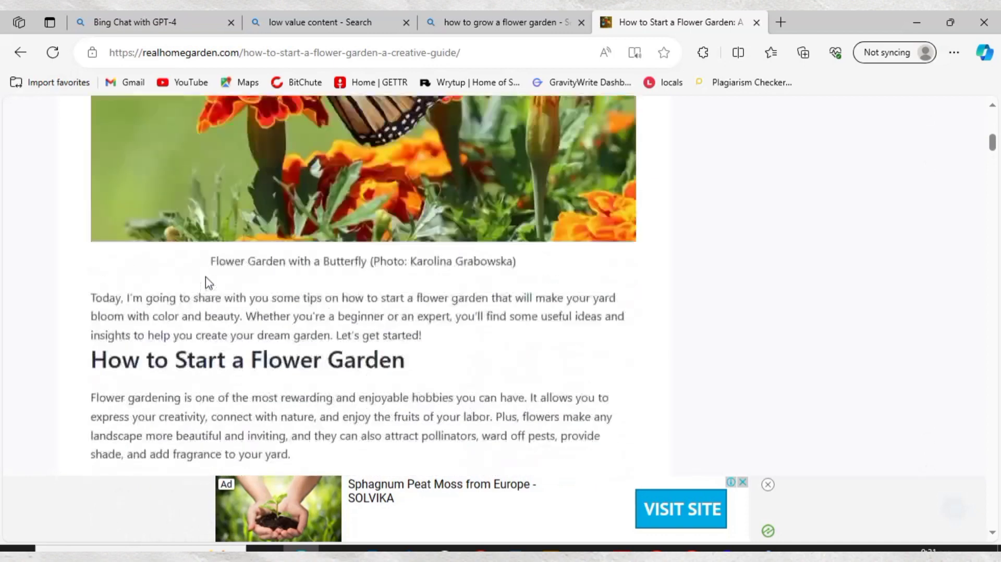
scroll(208, 283, up, 10)
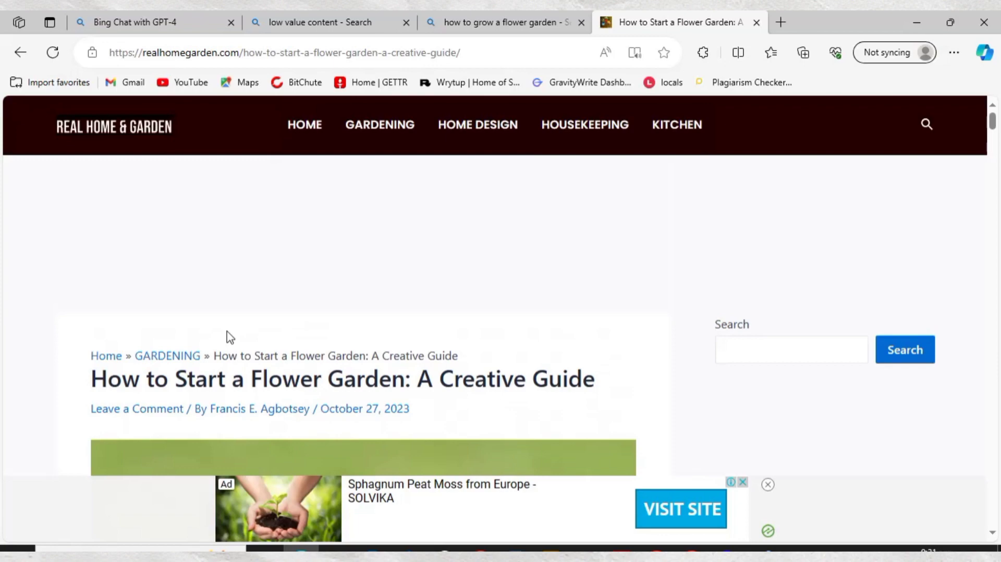
scroll(232, 333, down, 10)
scroll(230, 336, up, 10)
scroll(288, 336, down, 10)
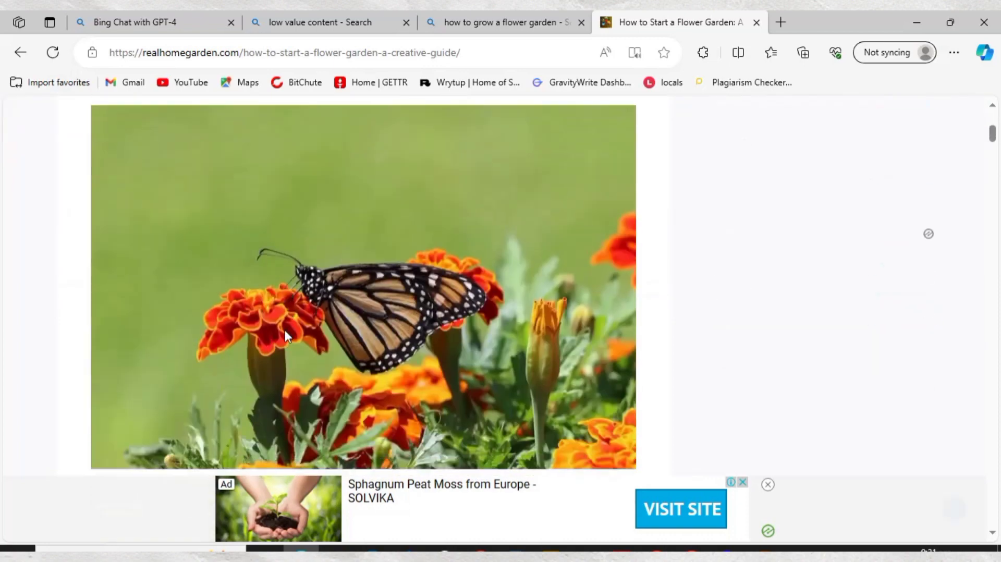
scroll(289, 347, up, 1)
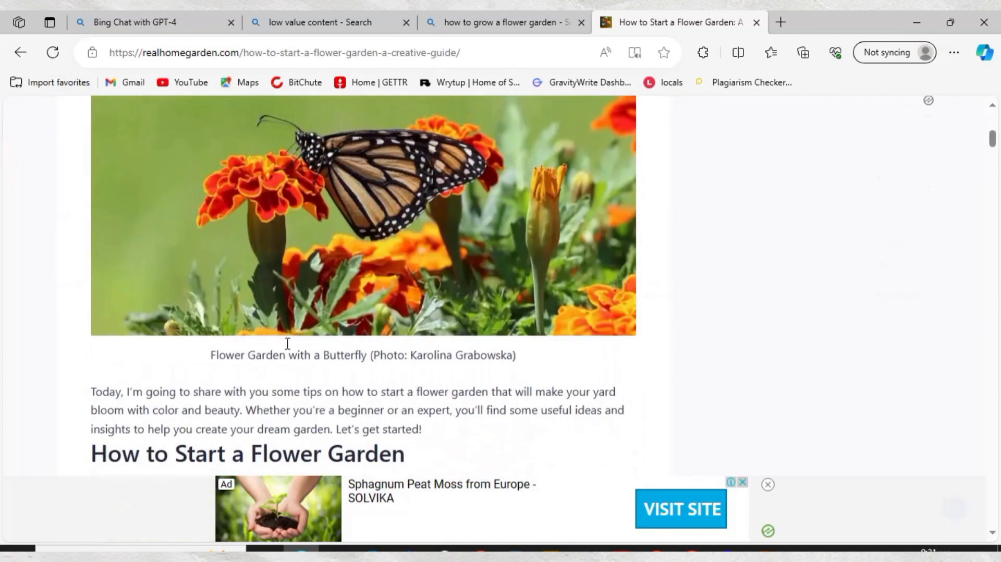
scroll(286, 348, up, 6)
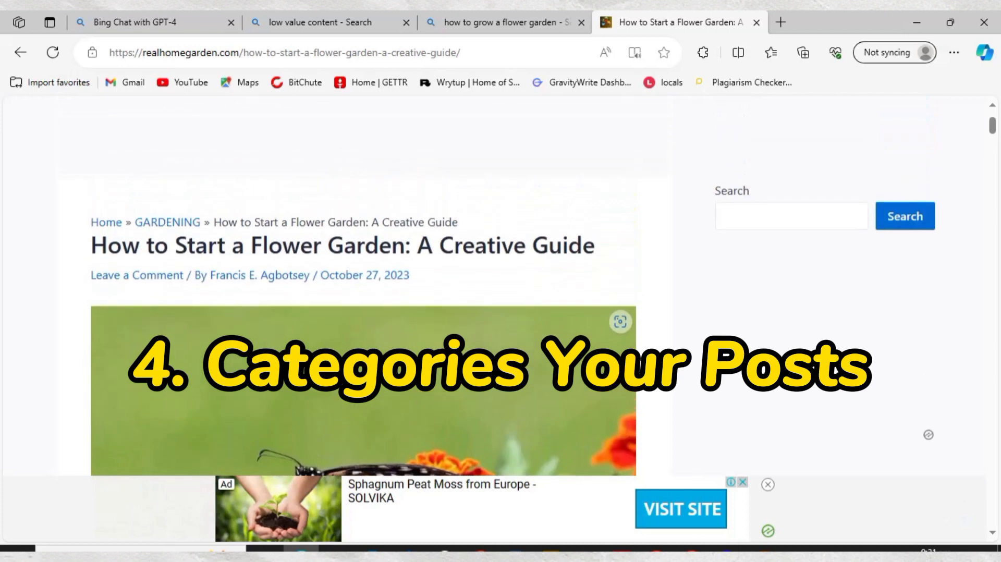
scroll(464, 187, up, 2)
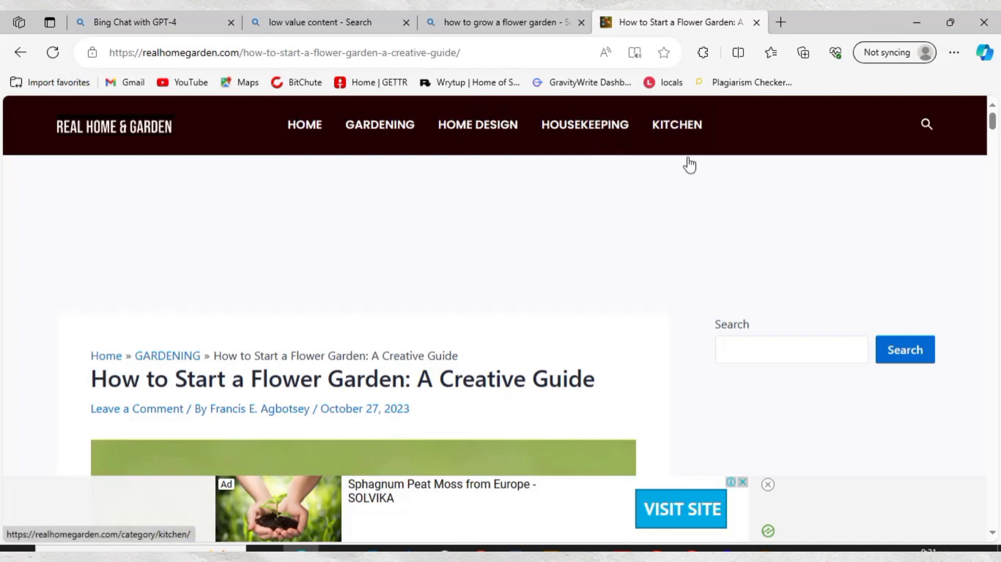
scroll(346, 358, down, 1)
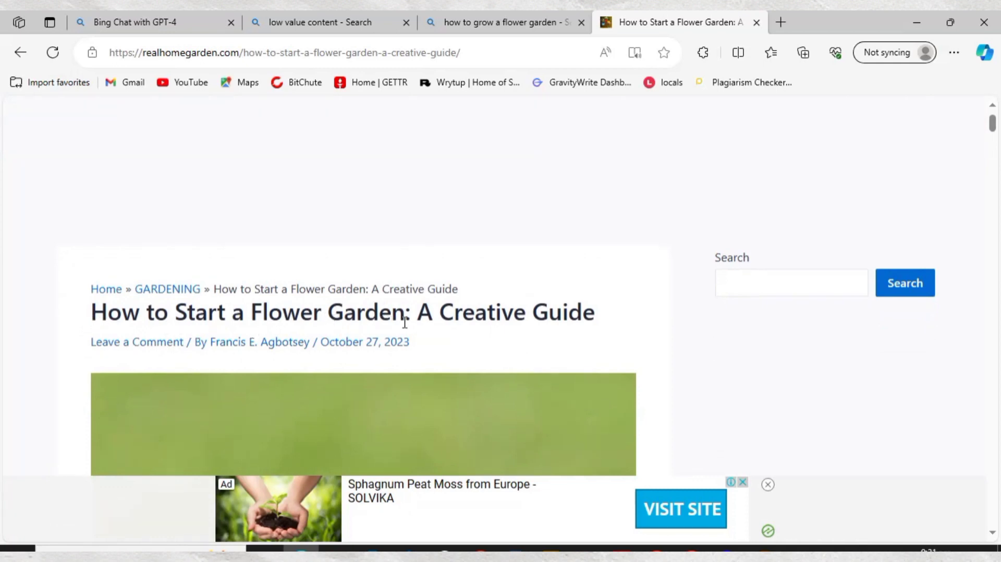
drag(399, 315, 330, 314)
click(357, 318)
scroll(357, 318, up, 1)
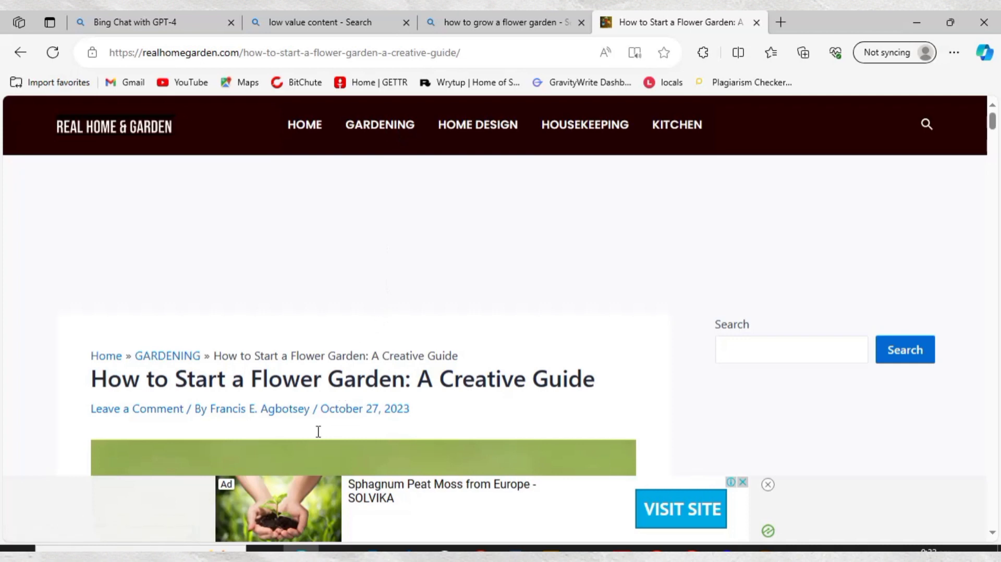
scroll(318, 432, down, 4)
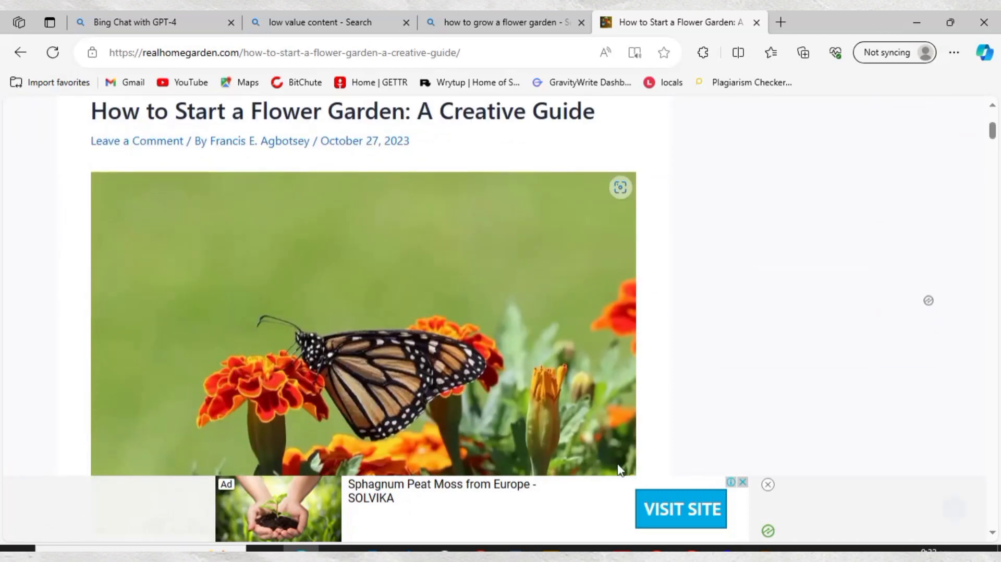
- Return to the flower-garden post's Edit Post screen and scroll to the Categories box
click(655, 547)
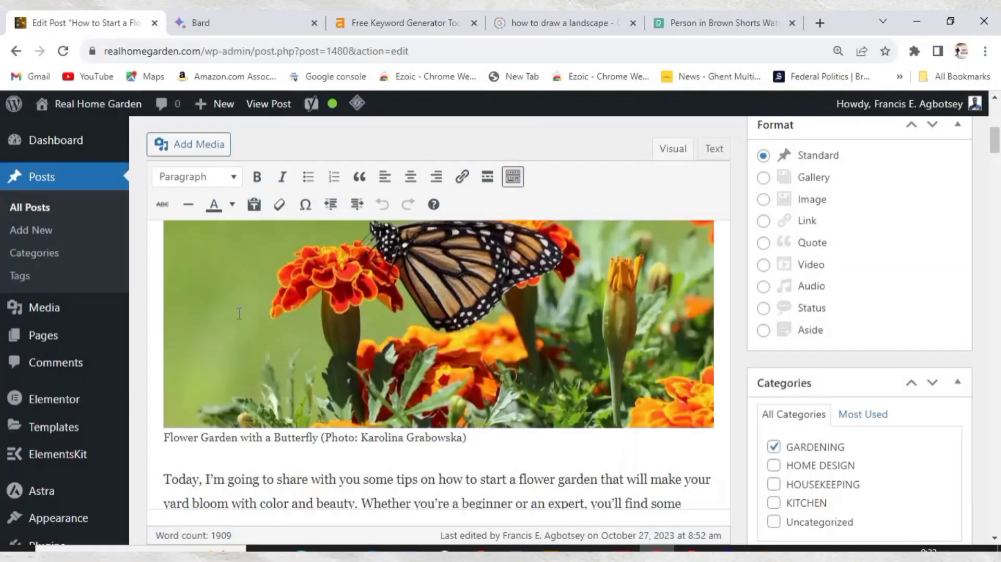
scroll(304, 332, up, 5)
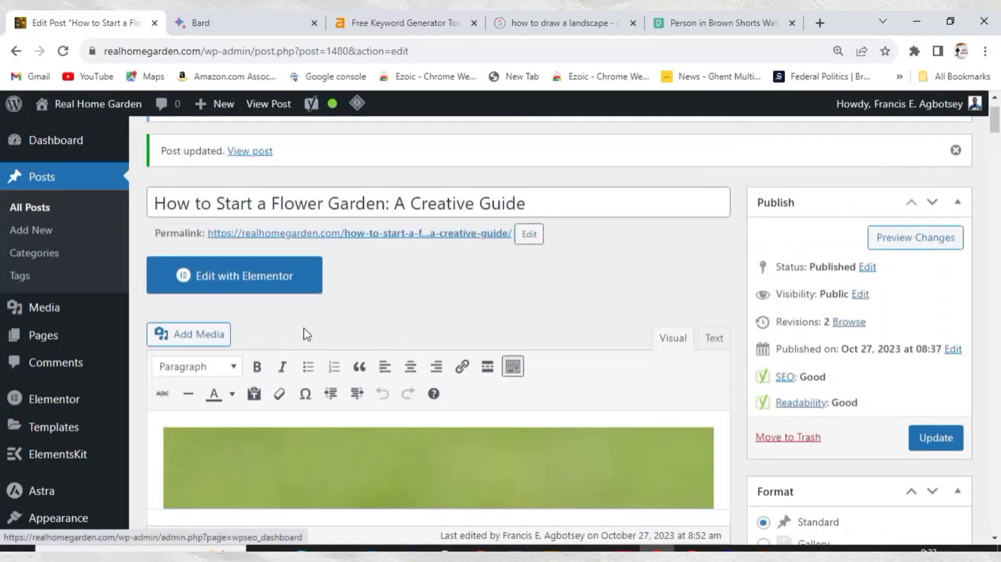
scroll(686, 329, down, 5)
scroll(767, 391, down, 5)
scroll(813, 386, up, 3)
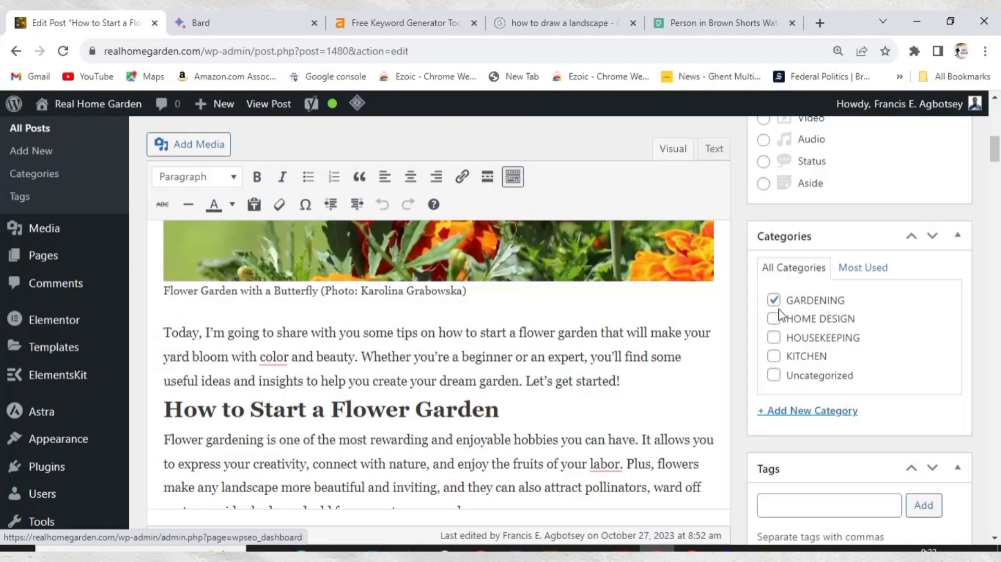
- Tick and then untick Uncategorized so only GARDENING remains
click(774, 376)
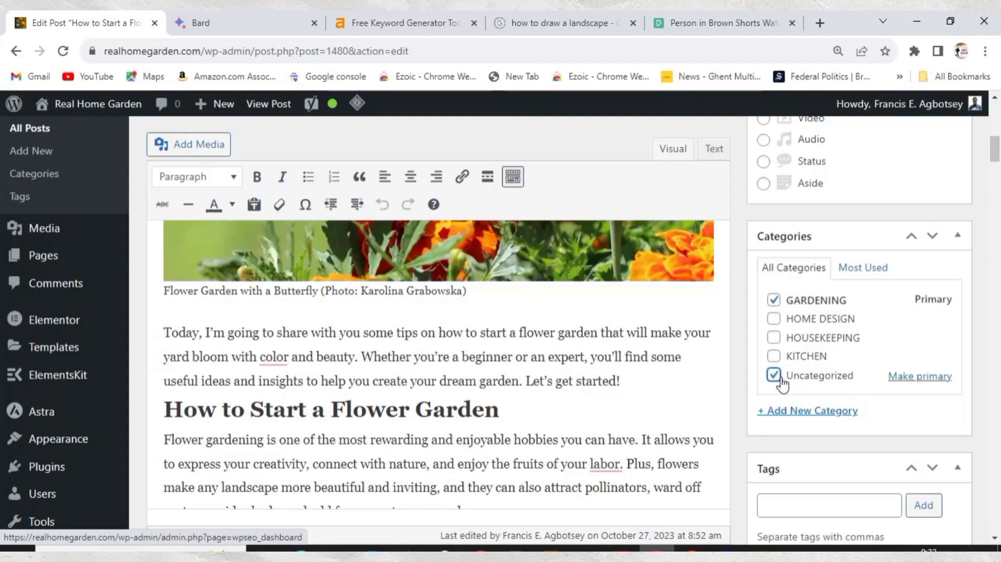
click(774, 377)
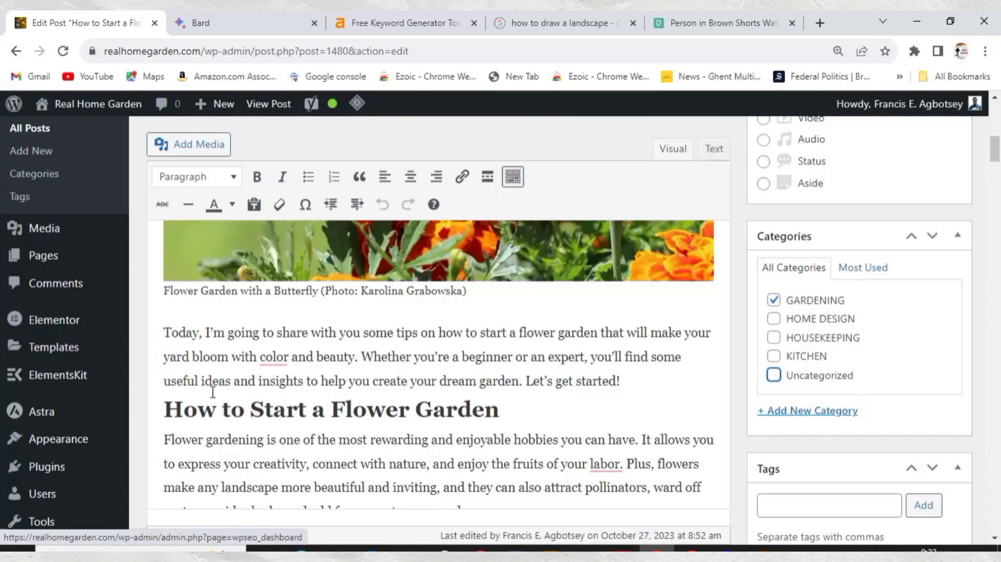
scroll(225, 412, down, 4)
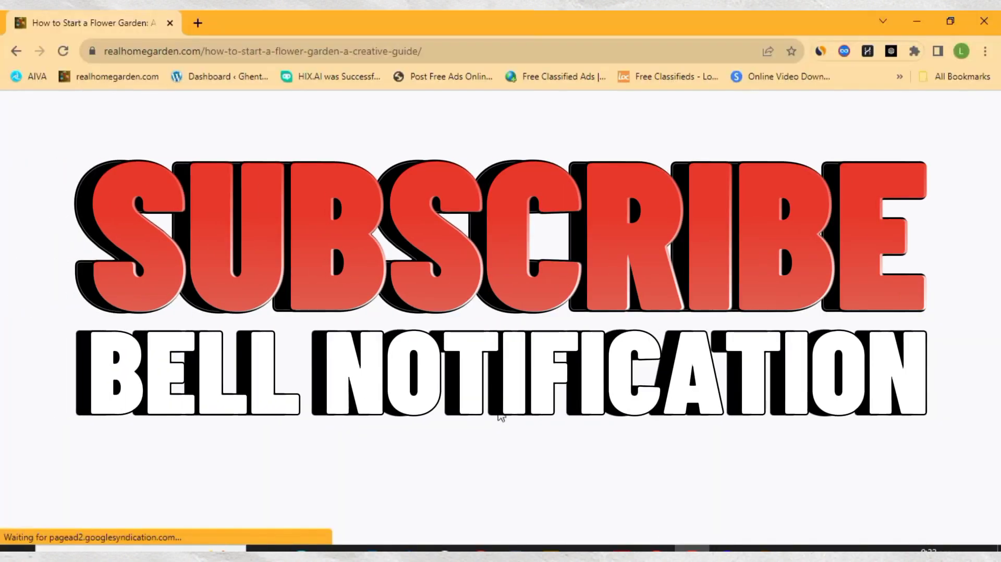
- Scroll past the comment form to the Real Home Garden footer and follow its Privacy Policy link
scroll(416, 376, down, 5)
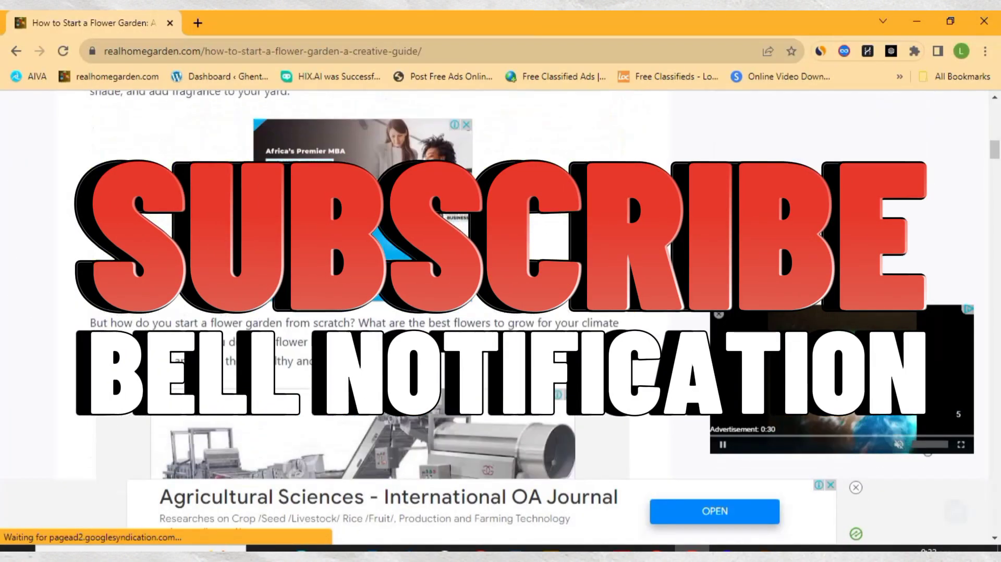
scroll(416, 376, down, 15)
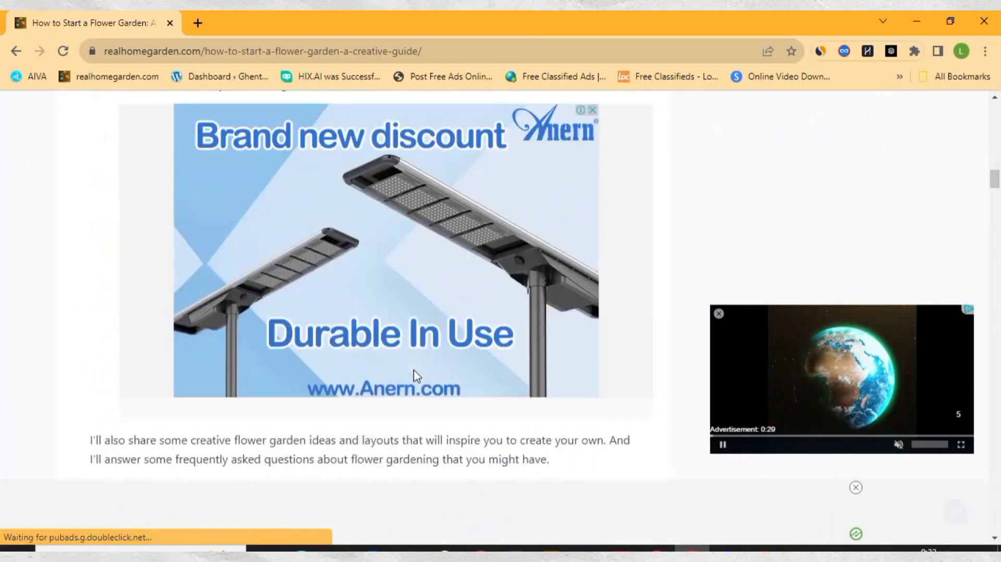
scroll(416, 375, down, 15)
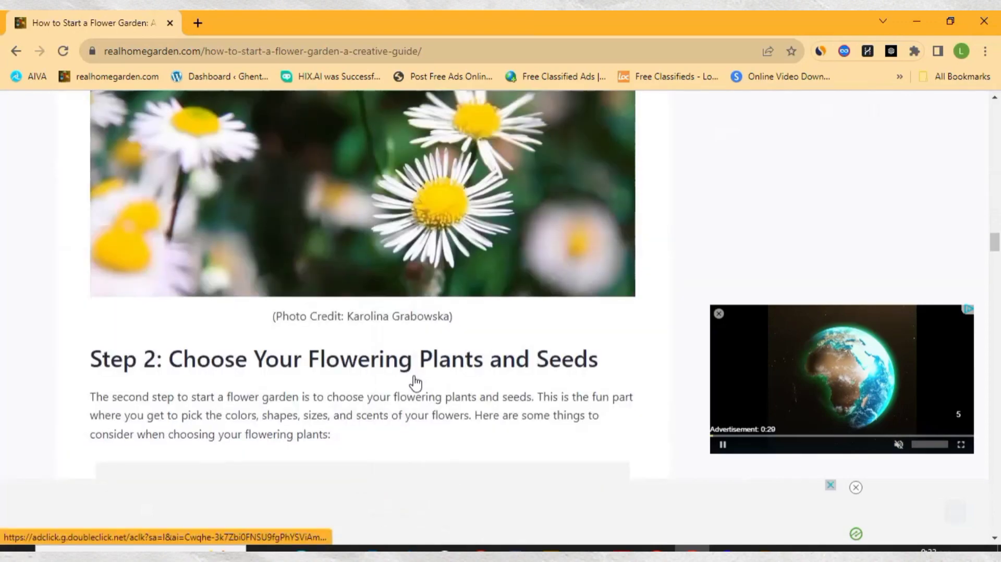
scroll(415, 376, down, 20)
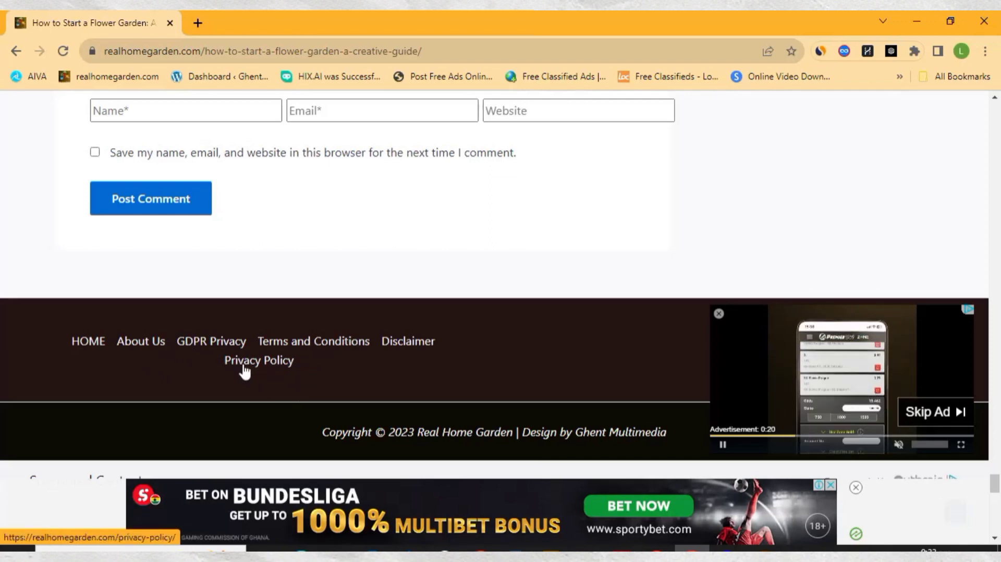
scroll(362, 424, up, 1)
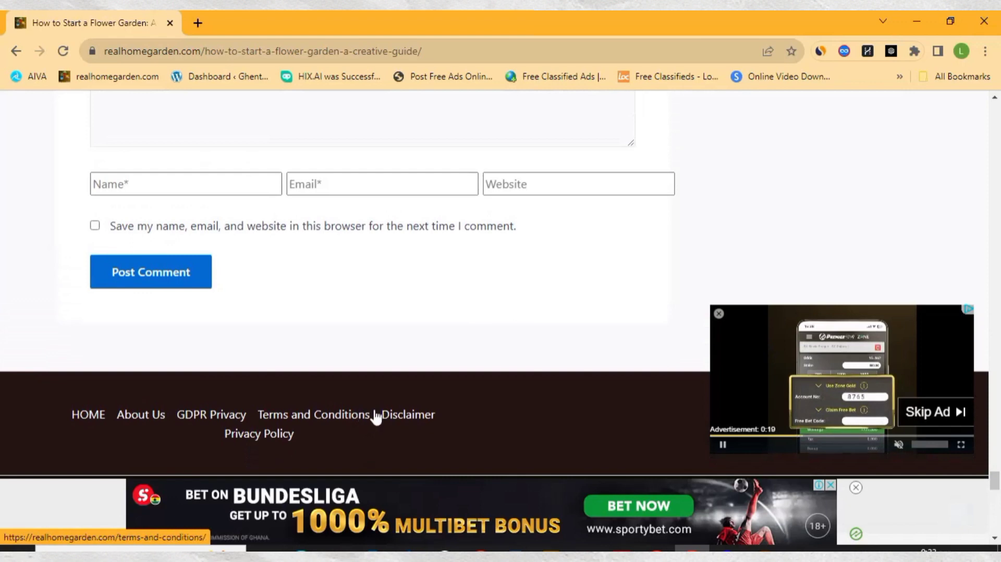
scroll(373, 413, up, 1)
scroll(373, 409, down, 2)
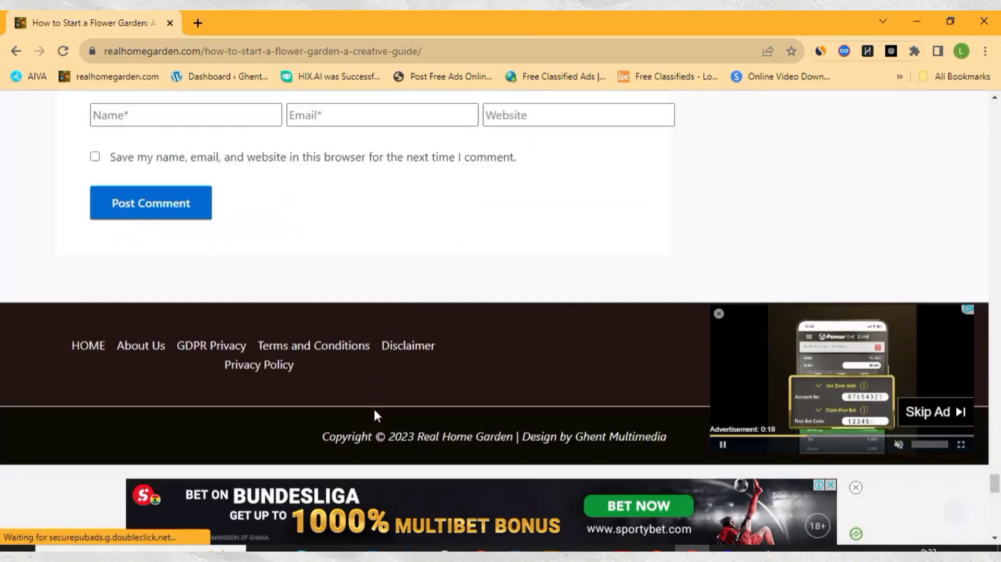
click(275, 368)
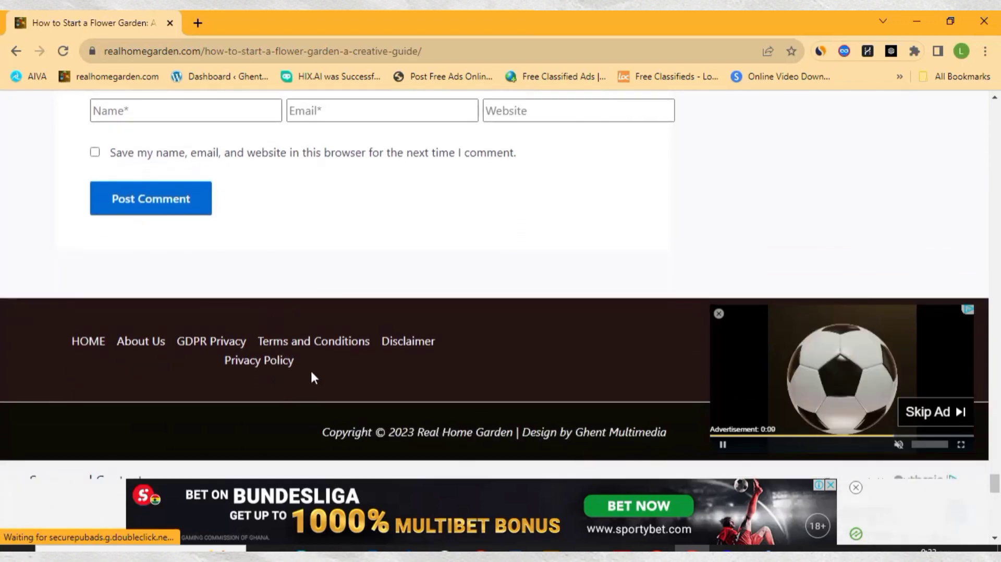
- Scroll up the article past the in-section ads to its title and October 27, 2023 date
scroll(312, 372, up, 8)
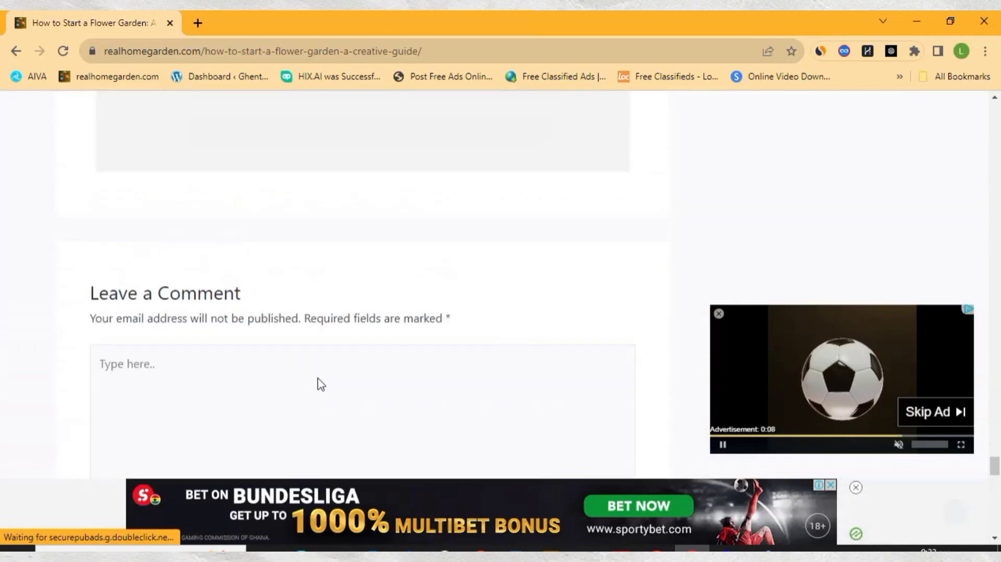
scroll(324, 384, down, 5)
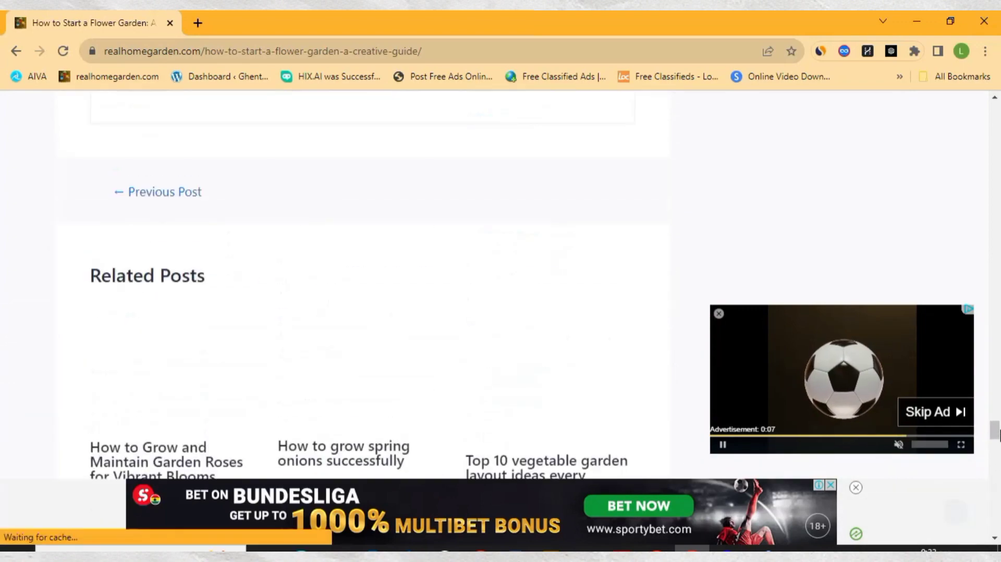
scroll(275, 339, up, 8)
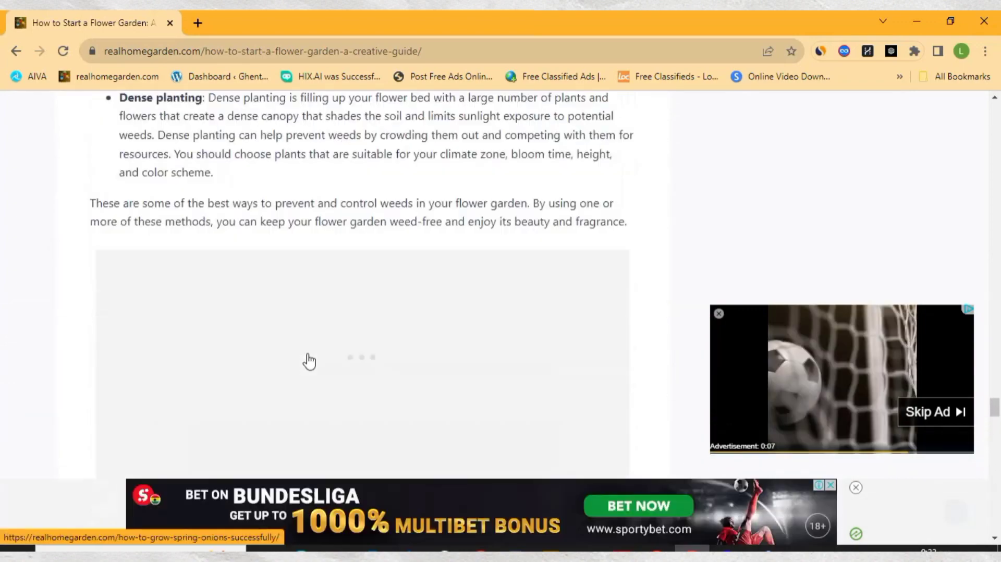
scroll(313, 361, up, 15)
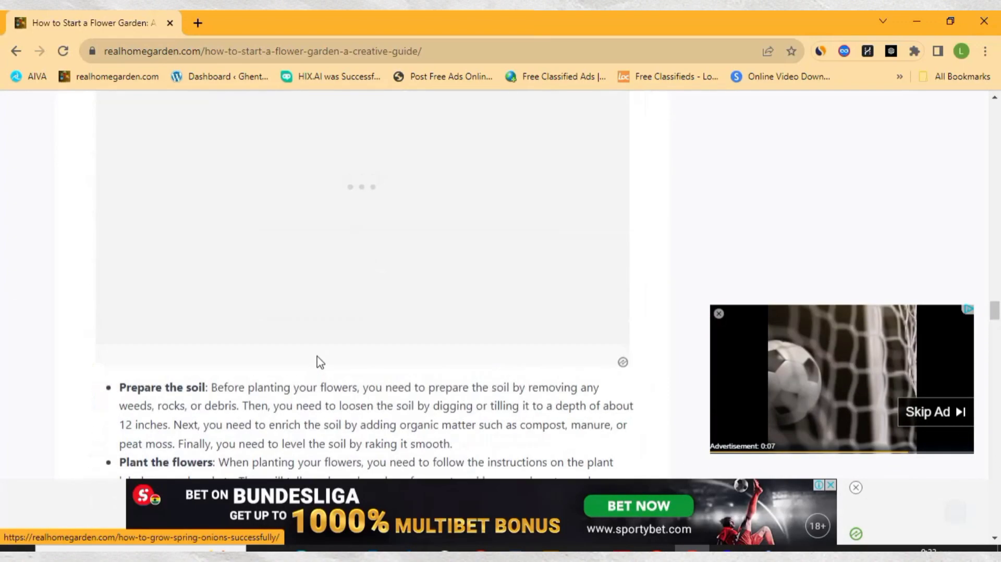
scroll(321, 362, down, 5)
scroll(323, 344, up, 1)
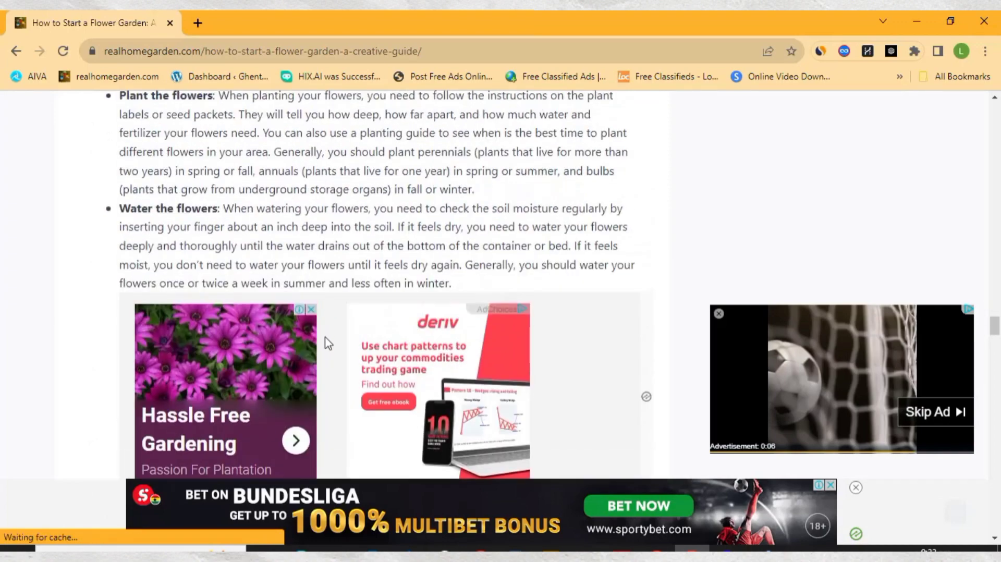
scroll(380, 330, up, 9)
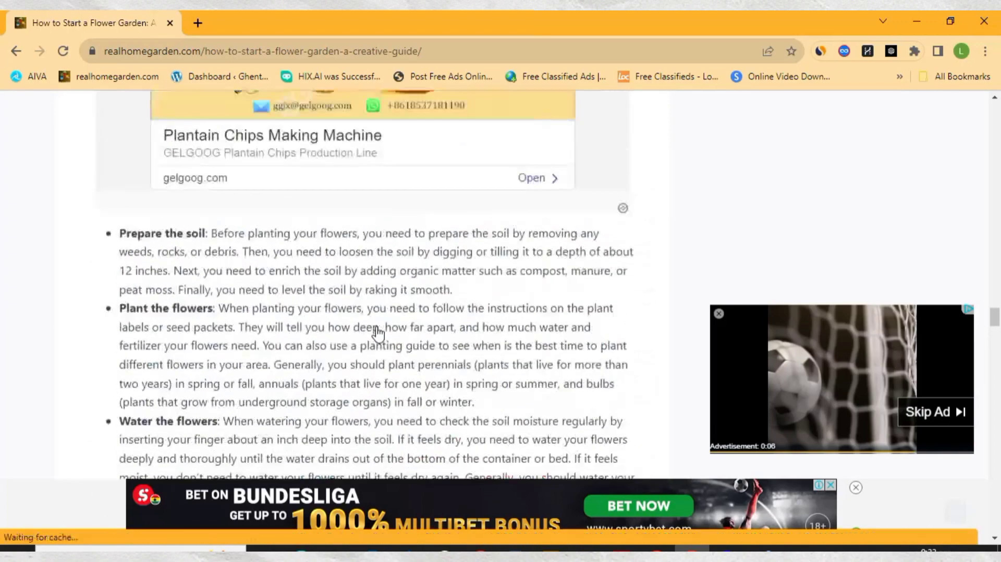
scroll(392, 339, up, 4)
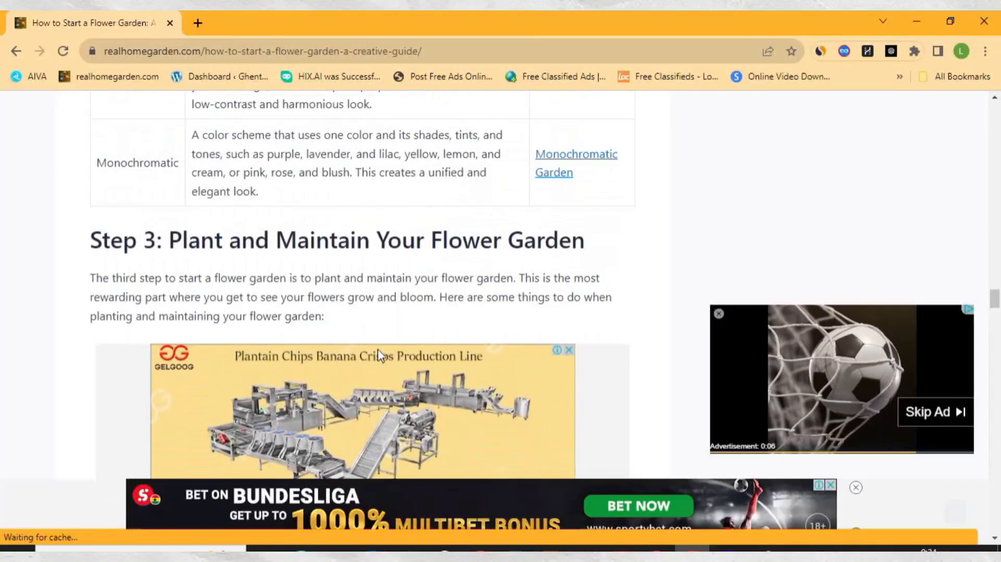
scroll(312, 373, down, 3)
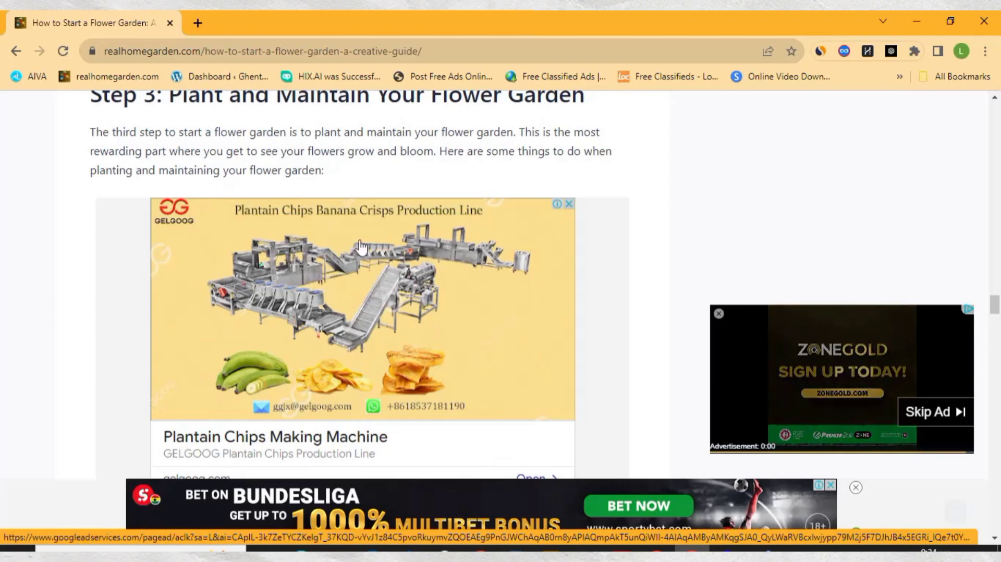
scroll(365, 248, up, 10)
scroll(366, 248, up, 15)
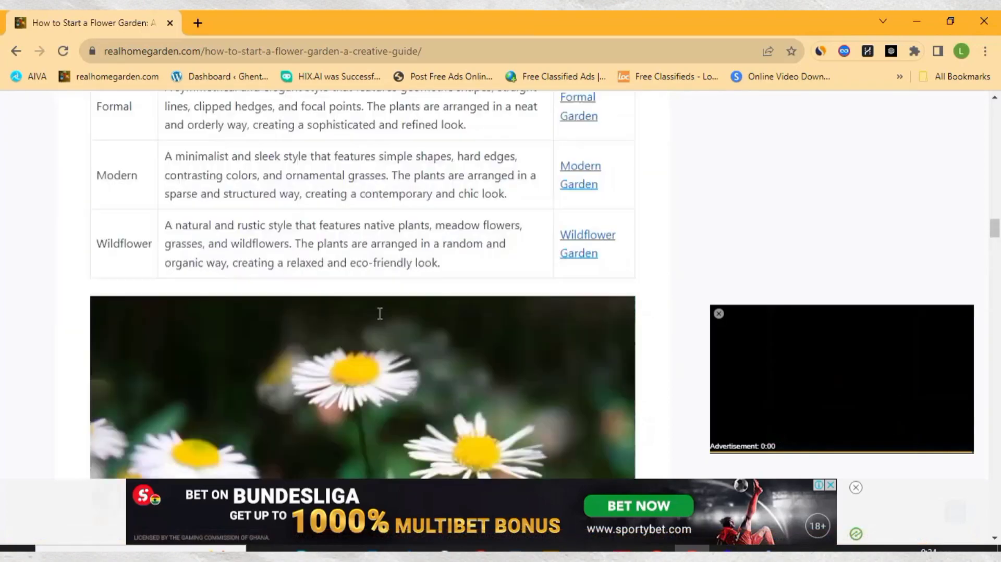
scroll(389, 335, up, 10)
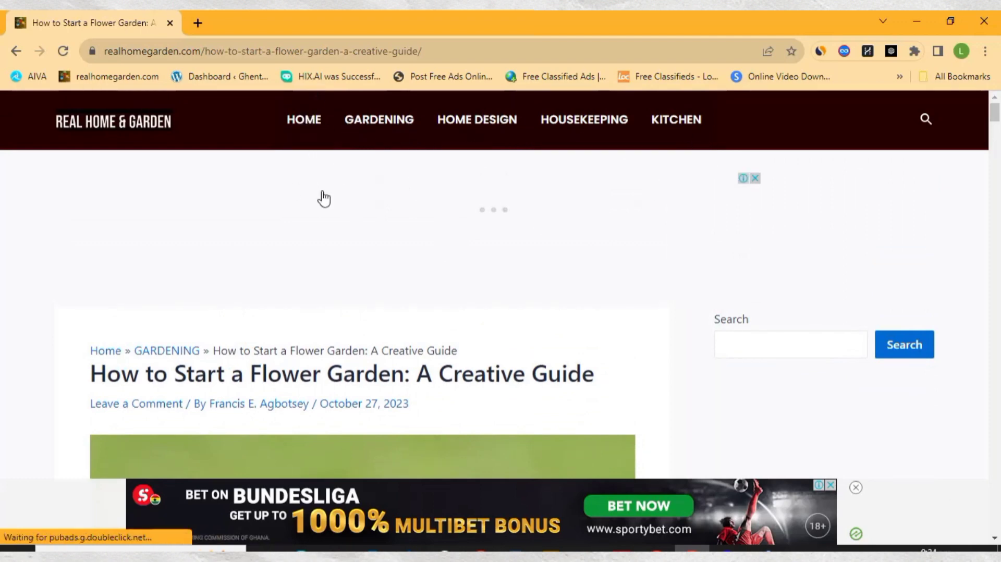
scroll(352, 244, down, 3)
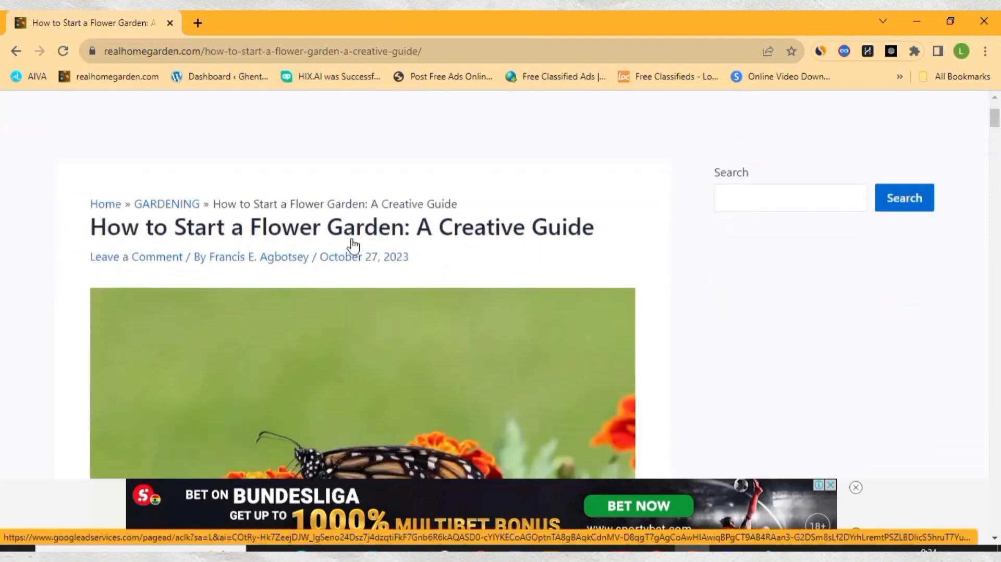
scroll(351, 246, up, 3)
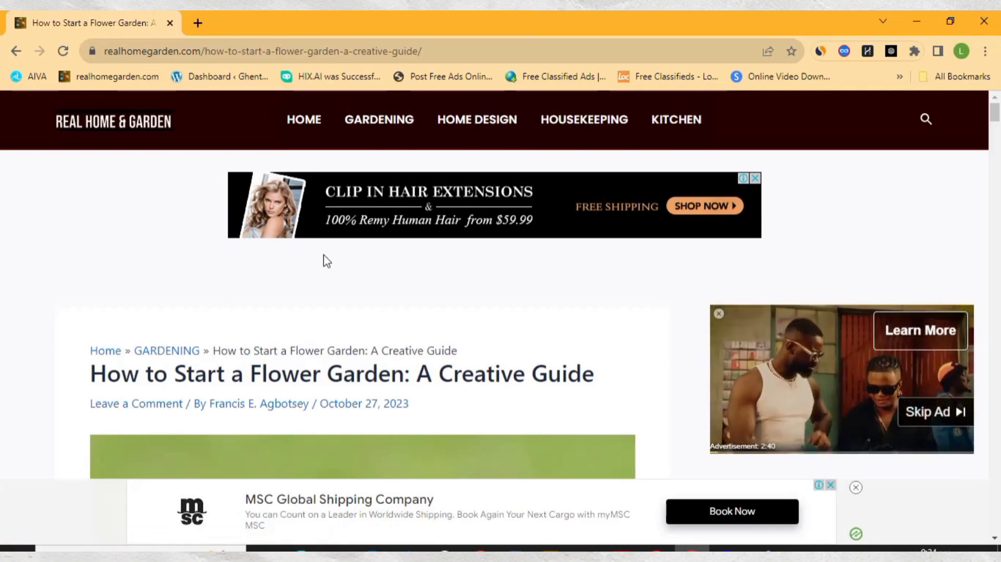
scroll(322, 282, down, 2)
scroll(323, 286, up, 2)
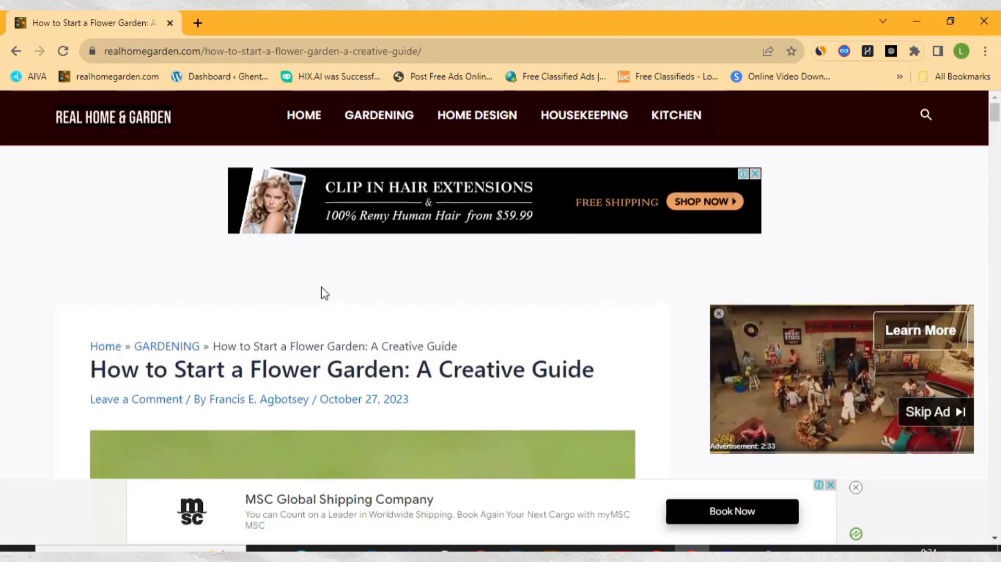
scroll(324, 292, down, 8)
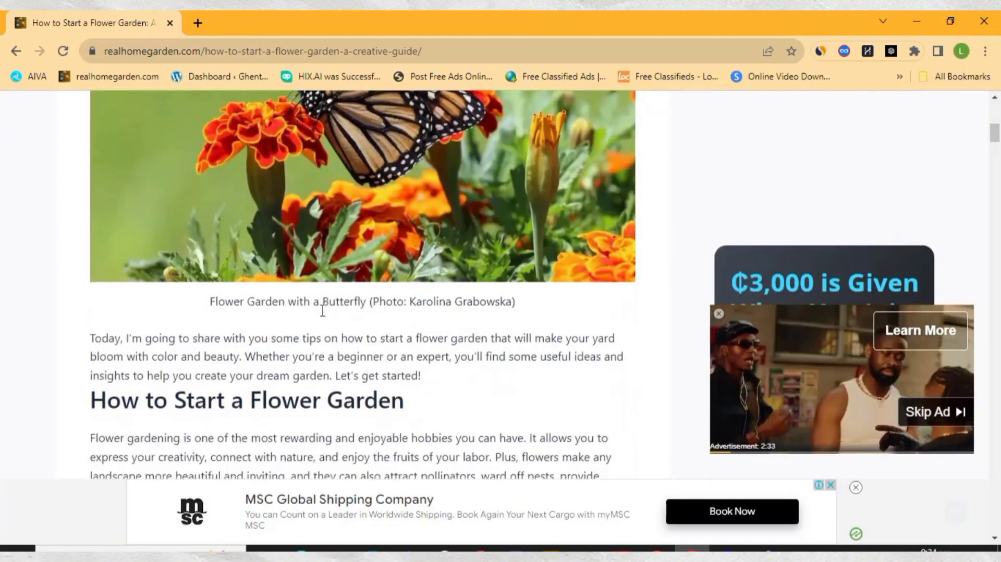
scroll(324, 316, down, 5)
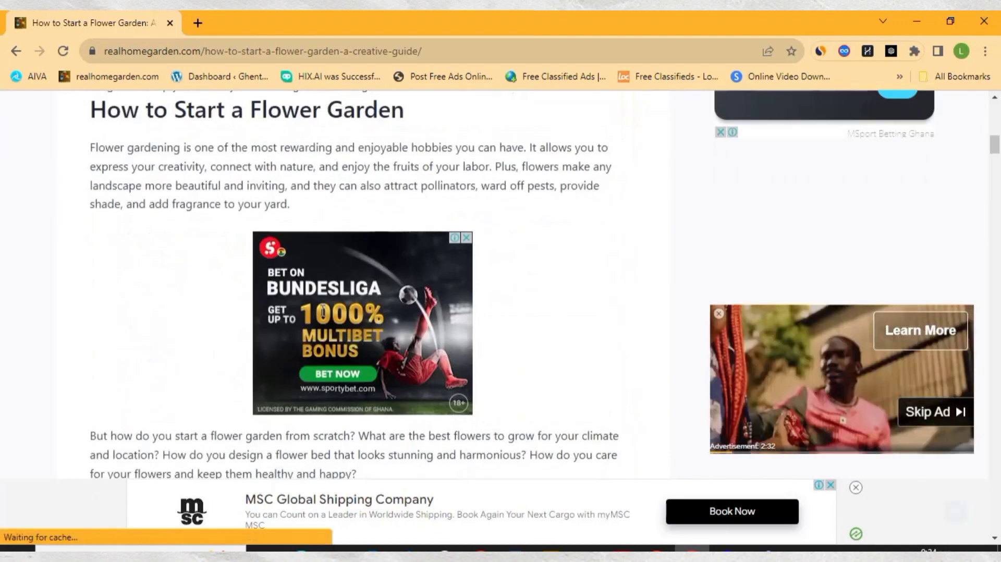
scroll(323, 324, up, 12)
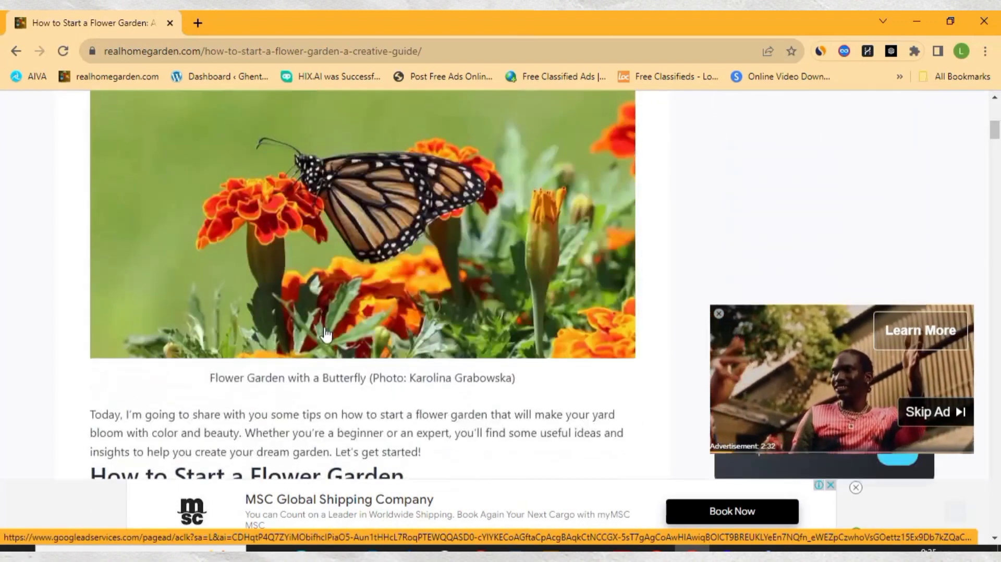
scroll(353, 349, down, 5)
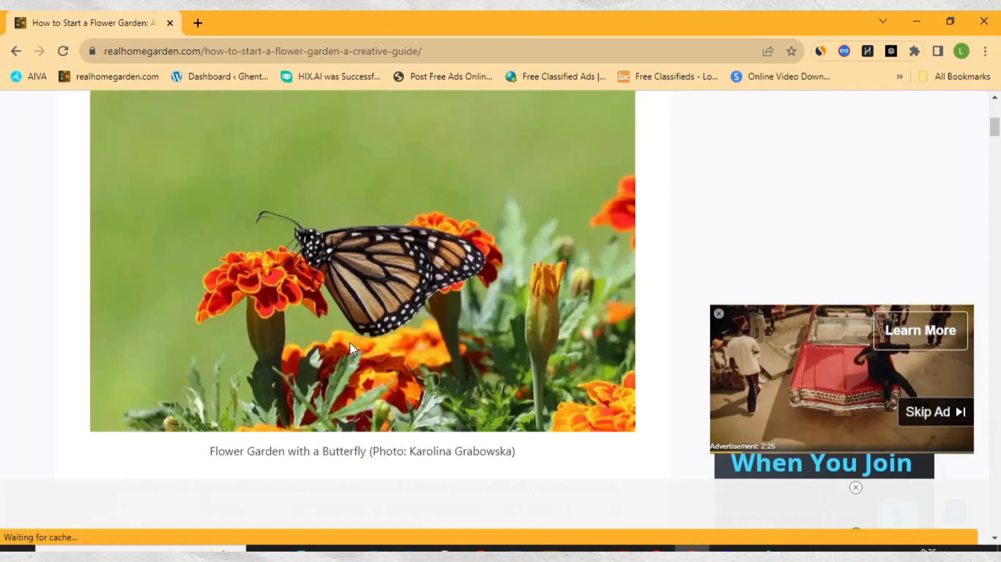
scroll(331, 296, down, 12)
scroll(331, 296, down, 4)
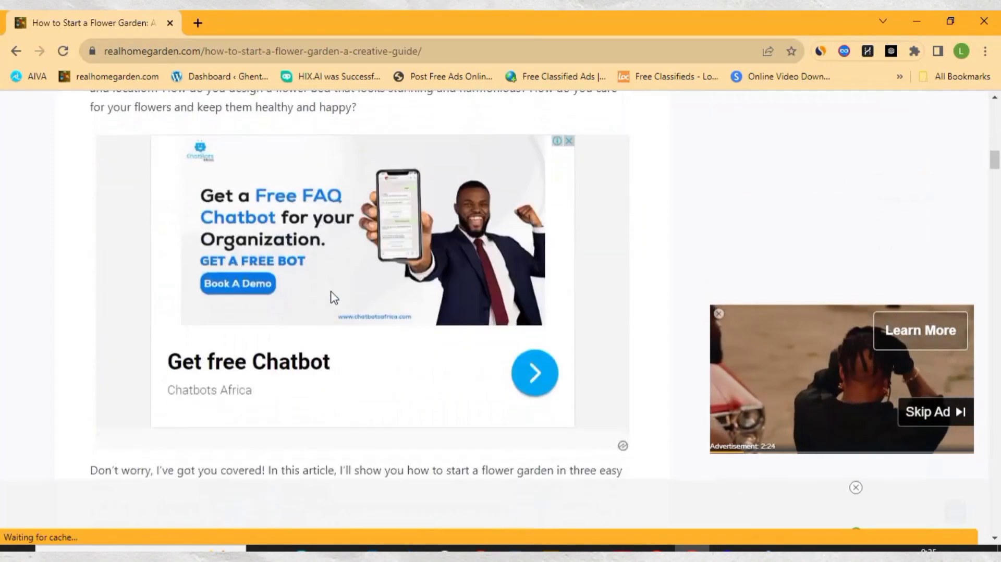
scroll(331, 296, up, 6)
scroll(412, 318, up, 15)
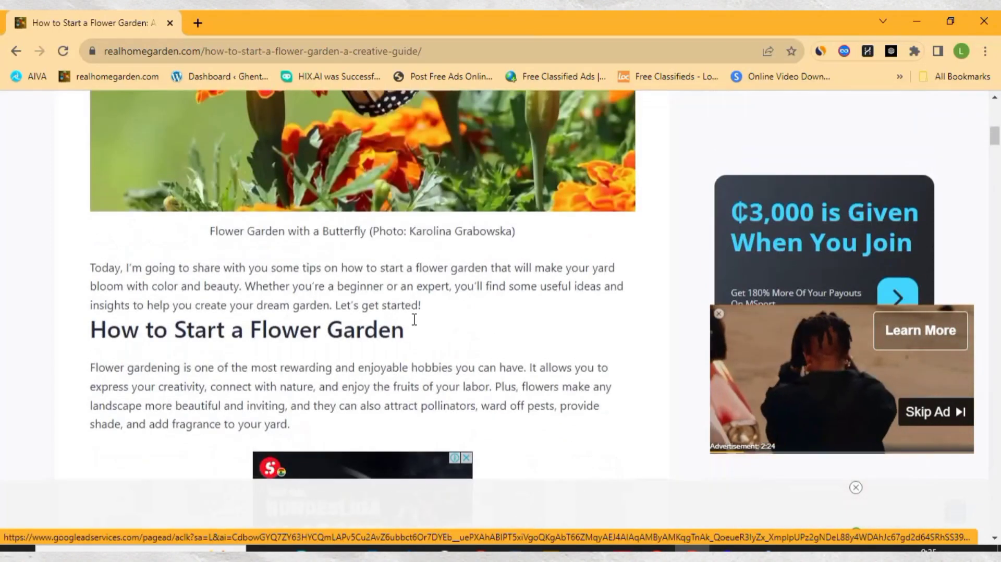
scroll(455, 289, down, 10)
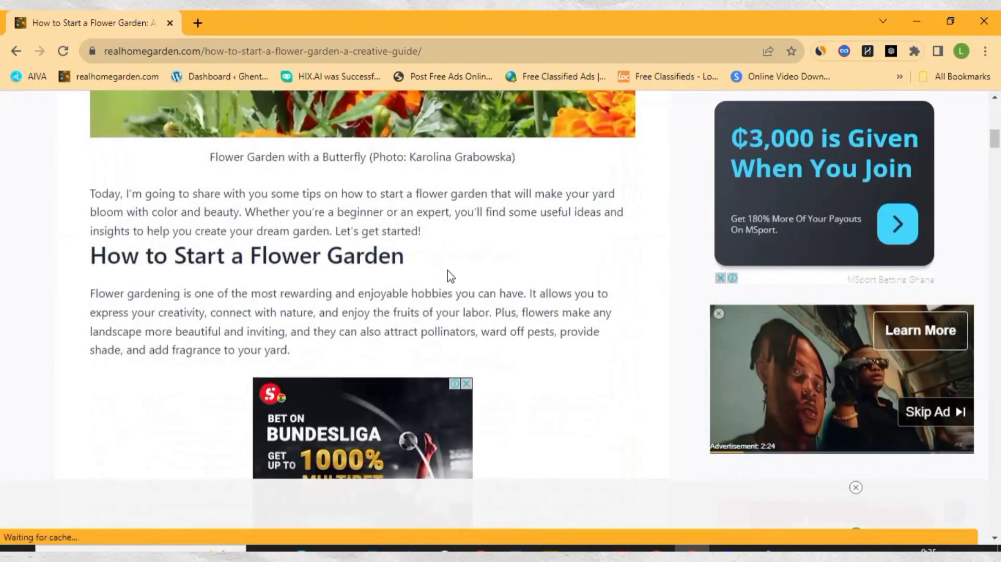
scroll(447, 277, down, 15)
scroll(528, 316, up, 18)
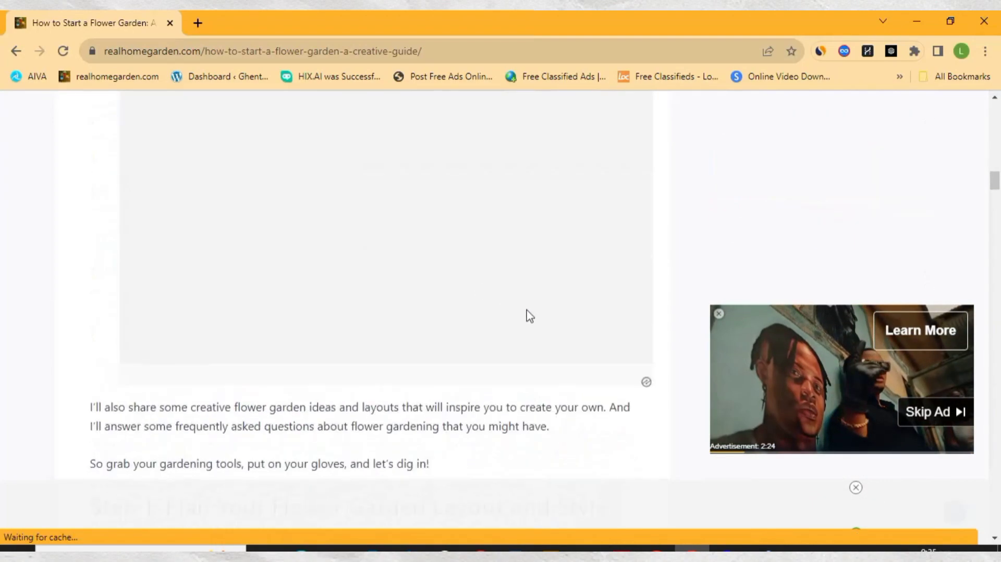
scroll(502, 331, down, 5)
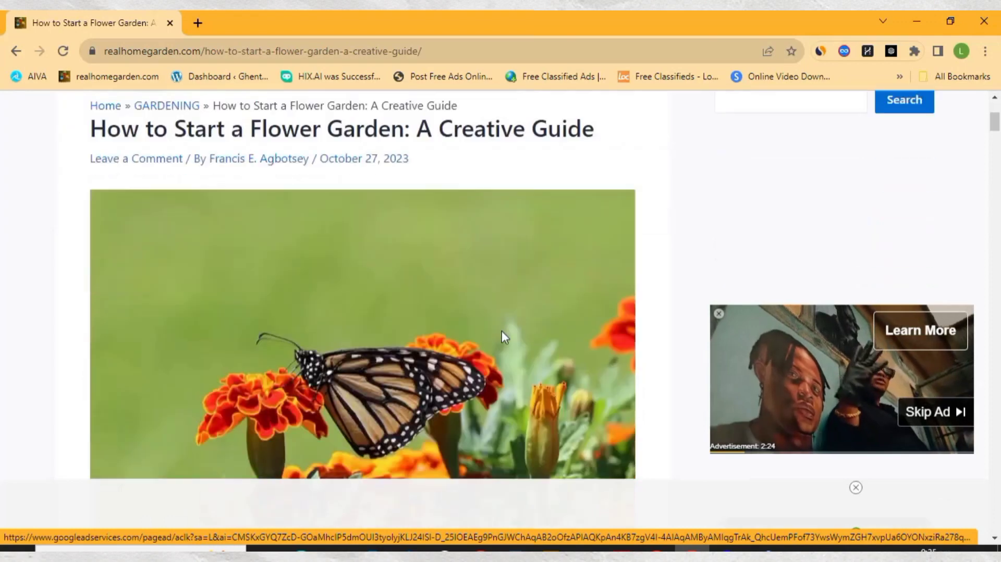